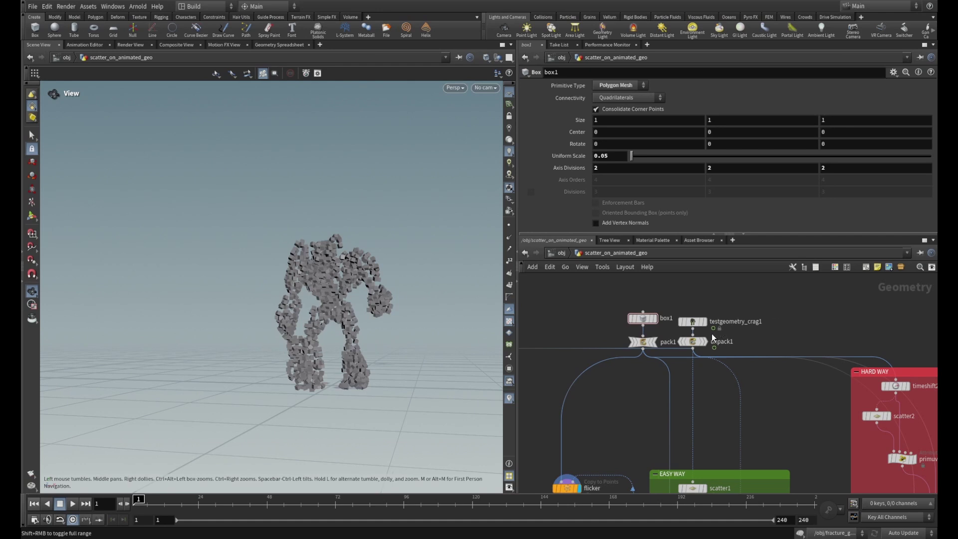
Step: Display the testgeometry_crag1 node and its unpack1 node in turn, opening the parameters of each
{"action": "scroll", "coordinate": [711, 334], "scroll_direction": "up", "scroll_amount": 5}
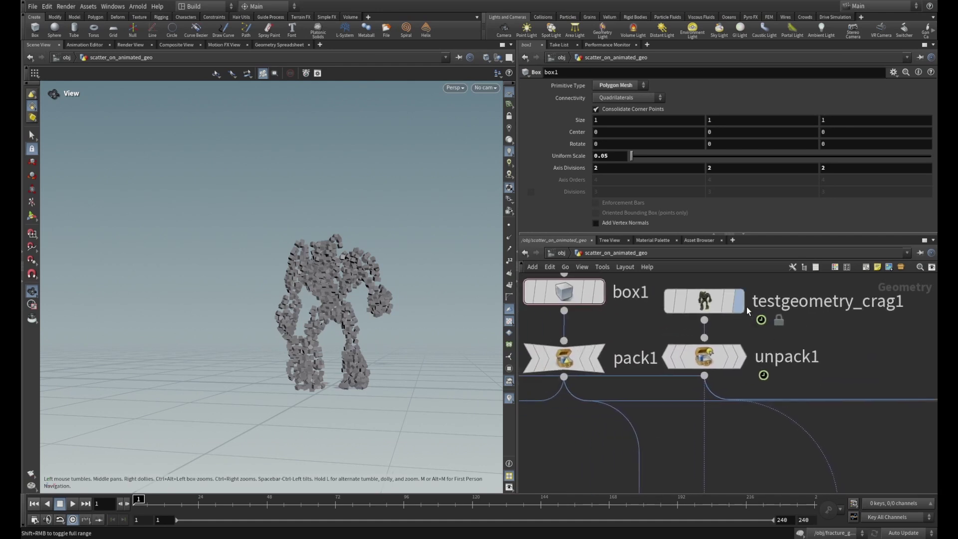
{"action": "left_click", "coordinate": [740, 301]}
{"action": "left_click", "coordinate": [711, 302]}
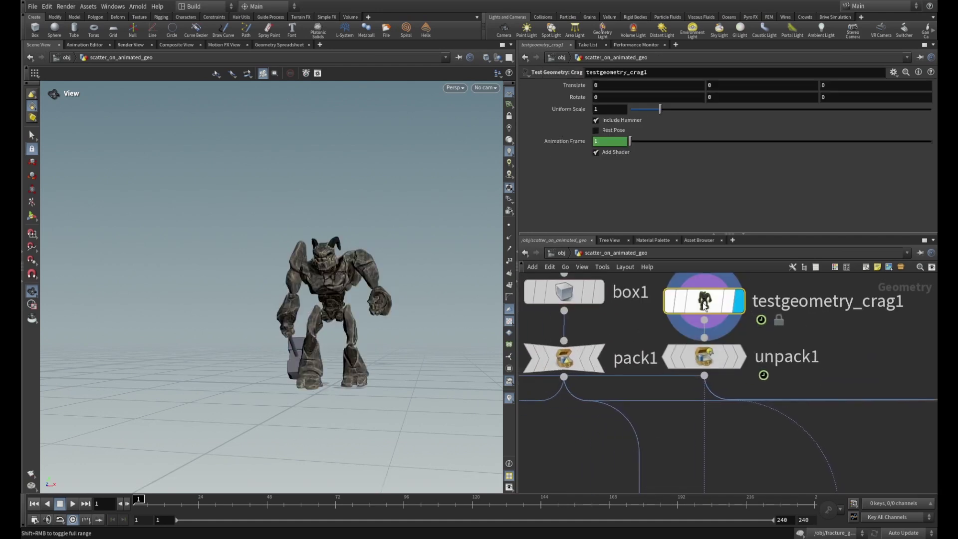
{"action": "left_click", "coordinate": [739, 357]}
{"action": "left_click", "coordinate": [714, 358]}
Step: Display the scatter1 node of the EASY WAY network with its parameters and inspect the scattered points up close
{"action": "scroll", "coordinate": [825, 345], "scroll_direction": "down", "scroll_amount": 2}
{"action": "middle_click_drag", "start_coordinate": [833, 352], "coordinate": [837, 319]}
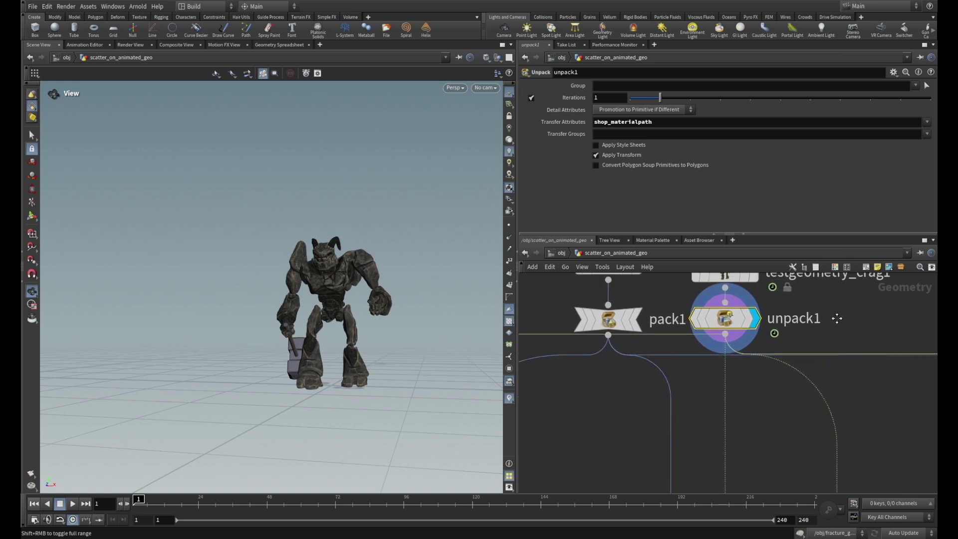
{"action": "scroll", "coordinate": [837, 318], "scroll_direction": "down", "scroll_amount": 3}
{"action": "scroll", "coordinate": [748, 421], "scroll_direction": "down", "scroll_amount": 1}
{"action": "middle_click_drag", "start_coordinate": [748, 421], "coordinate": [748, 350]}
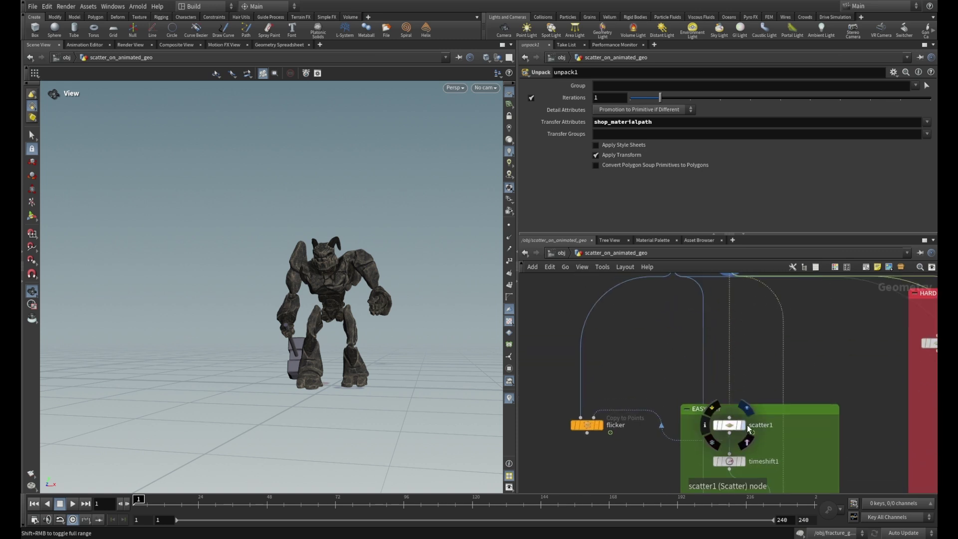
{"action": "left_click", "coordinate": [746, 425]}
{"action": "left_click", "coordinate": [729, 425]}
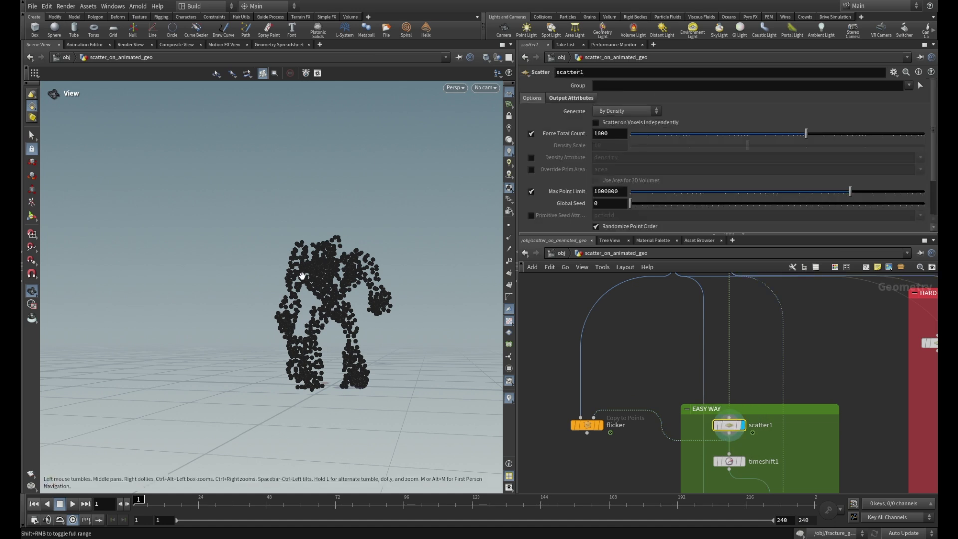
{"action": "scroll", "coordinate": [348, 218], "scroll_direction": "up", "scroll_amount": 3}
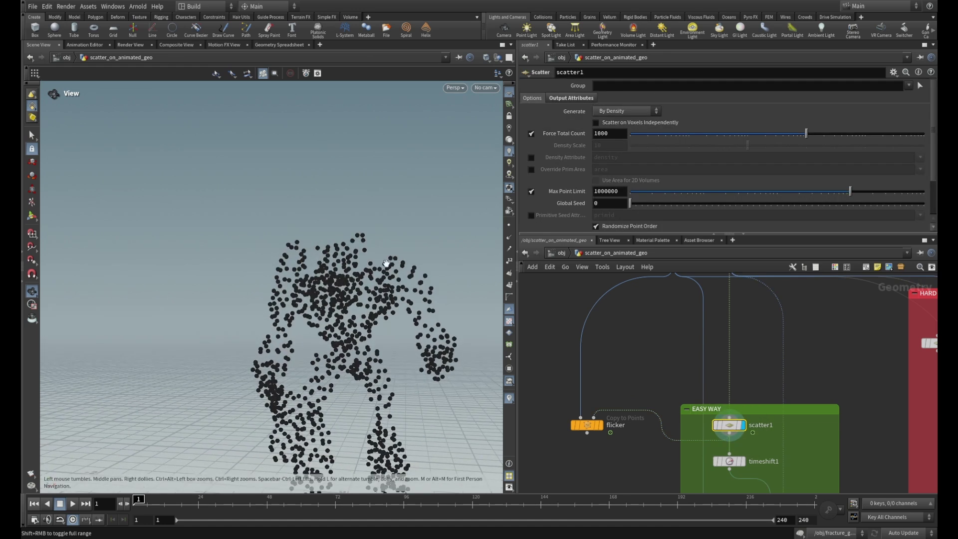
{"action": "scroll", "coordinate": [319, 198], "scroll_direction": "up", "scroll_amount": 3}
Step: Display box1 and open its parameters, and do the same for the pack1 node below it
{"action": "scroll", "coordinate": [657, 327], "scroll_direction": "down", "scroll_amount": 2}
{"action": "middle_click_drag", "start_coordinate": [721, 312], "coordinate": [725, 353]}
{"action": "scroll", "coordinate": [668, 328], "scroll_direction": "up", "scroll_amount": 2}
{"action": "middle_click_drag", "start_coordinate": [693, 294], "coordinate": [682, 320]}
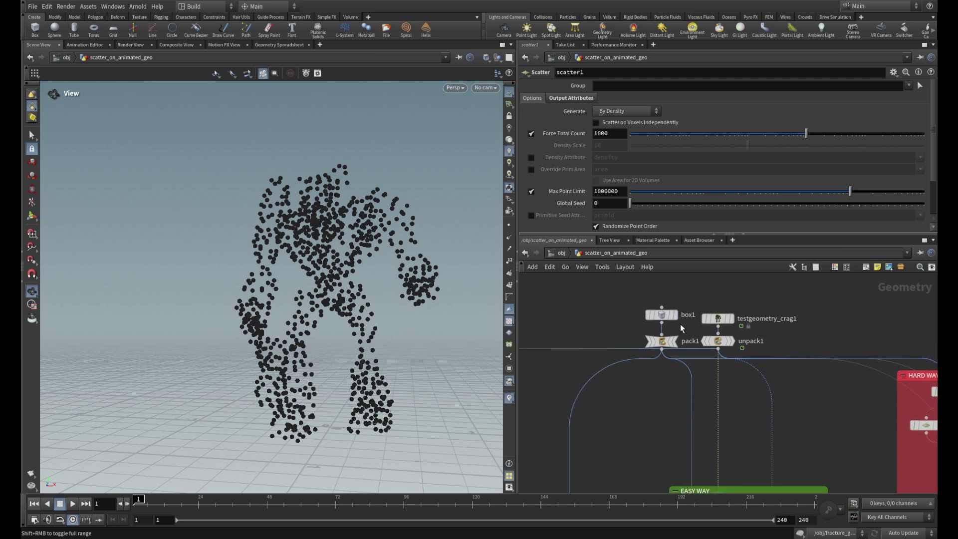
{"action": "left_click", "coordinate": [676, 315]}
{"action": "left_click", "coordinate": [663, 316]}
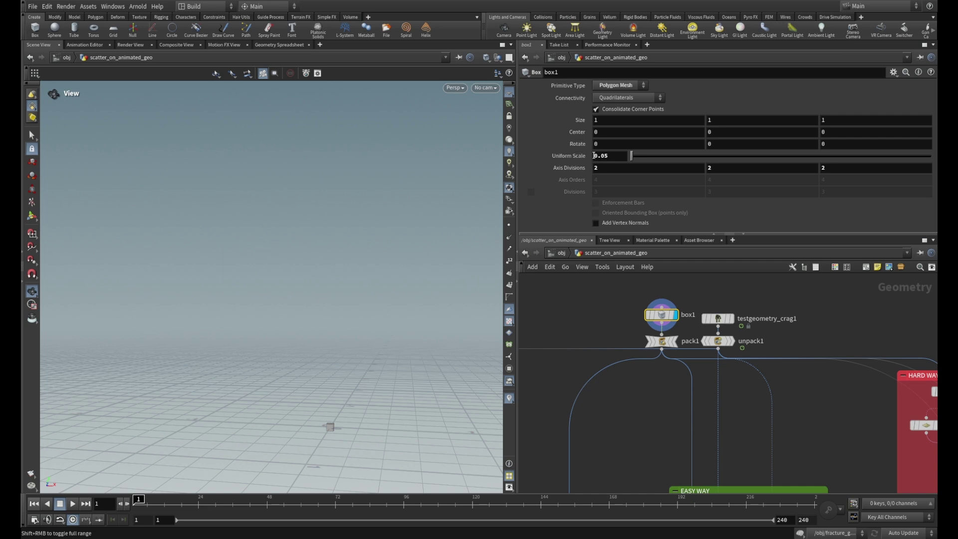
{"action": "left_click", "coordinate": [674, 341]}
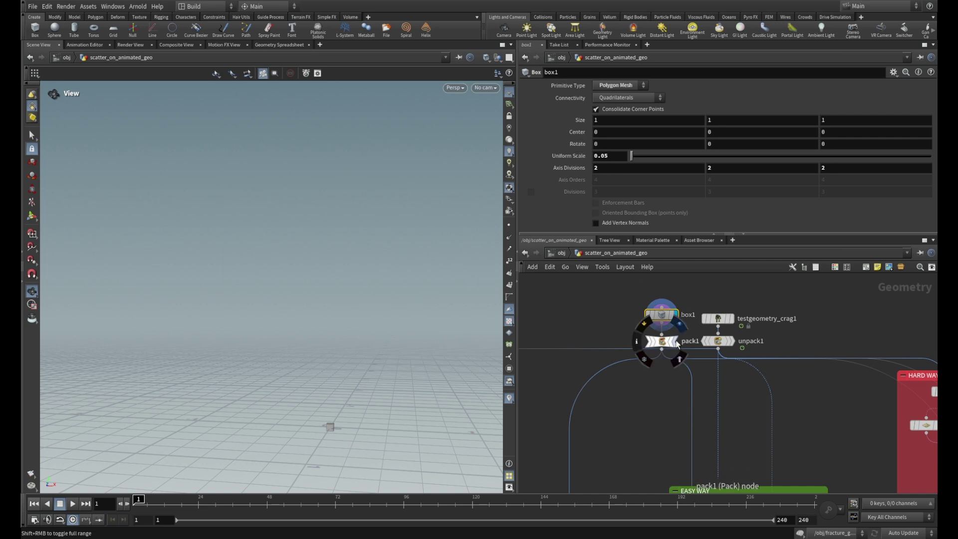
{"action": "left_click", "coordinate": [662, 341]}
Step: Display the flicker copy-to-points node, play the animation to review the copied boxes, and stop playback
{"action": "middle_click_drag", "start_coordinate": [706, 429], "coordinate": [704, 294]}
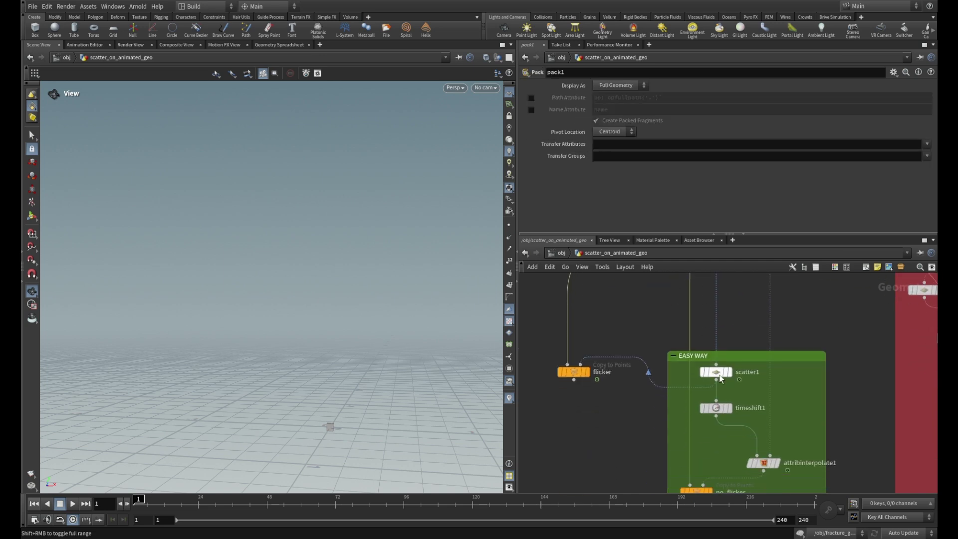
{"action": "middle_click_drag", "start_coordinate": [746, 342], "coordinate": [752, 291]}
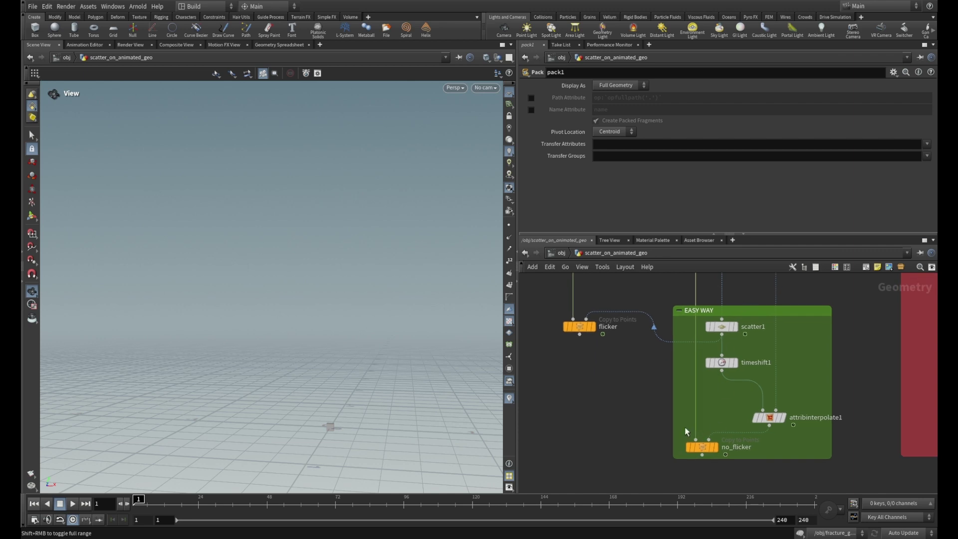
{"action": "scroll", "coordinate": [612, 339], "scroll_direction": "up", "scroll_amount": 3}
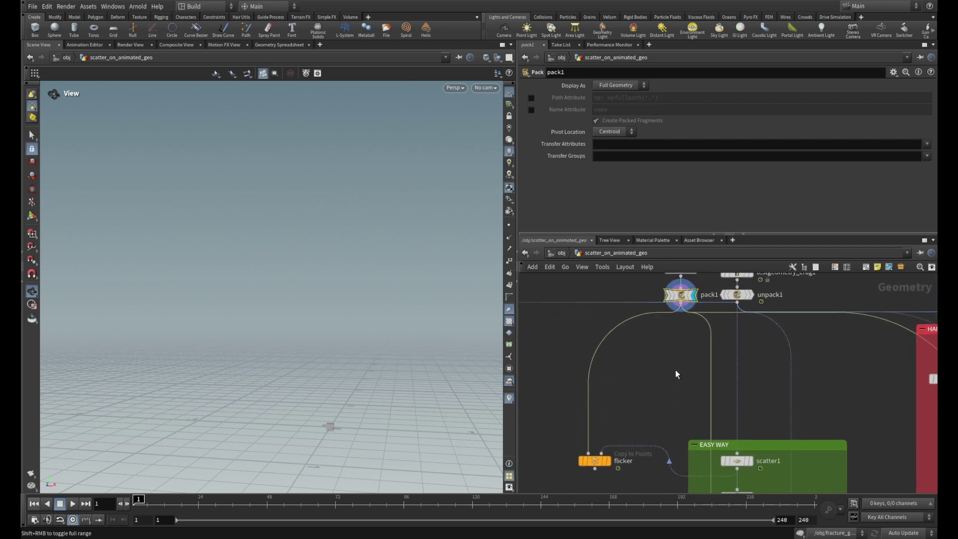
{"action": "scroll", "coordinate": [624, 430], "scroll_direction": "down", "scroll_amount": 1}
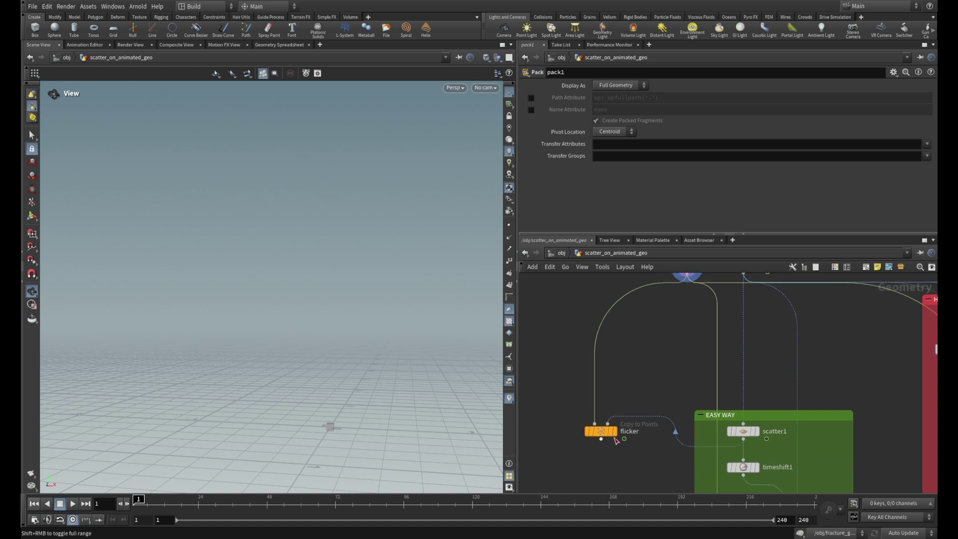
{"action": "left_click", "coordinate": [615, 433]}
{"action": "left_click", "coordinate": [605, 433]}
{"action": "scroll", "coordinate": [630, 378], "scroll_direction": "down", "scroll_amount": 1}
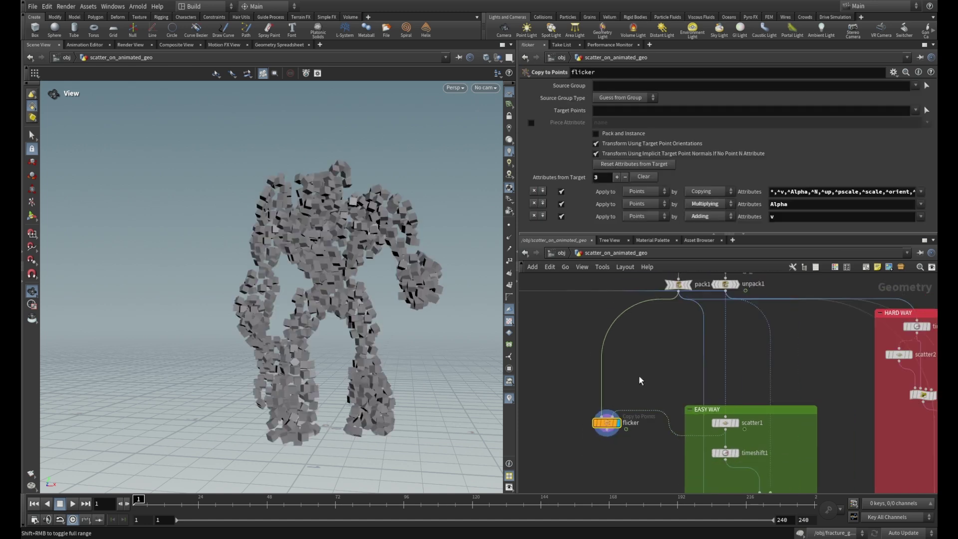
{"action": "middle_click_drag", "start_coordinate": [638, 383], "coordinate": [640, 366]}
{"action": "left_click", "coordinate": [72, 504]}
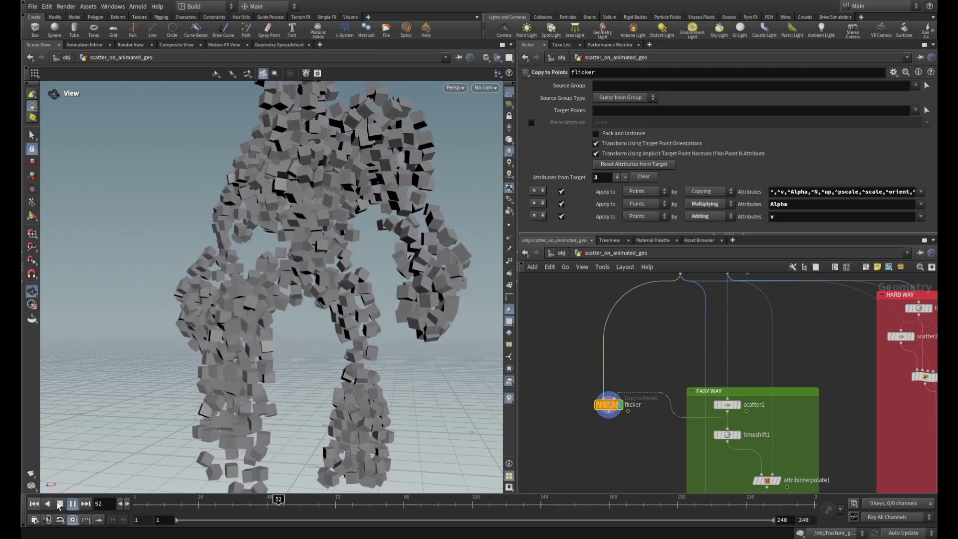
{"action": "left_click", "coordinate": [59, 503]}
Step: Open the no_flicker copy-to-points node in the EASY WAY network and play its animation from the first frame
{"action": "scroll", "coordinate": [359, 248], "scroll_direction": "down", "scroll_amount": 3}
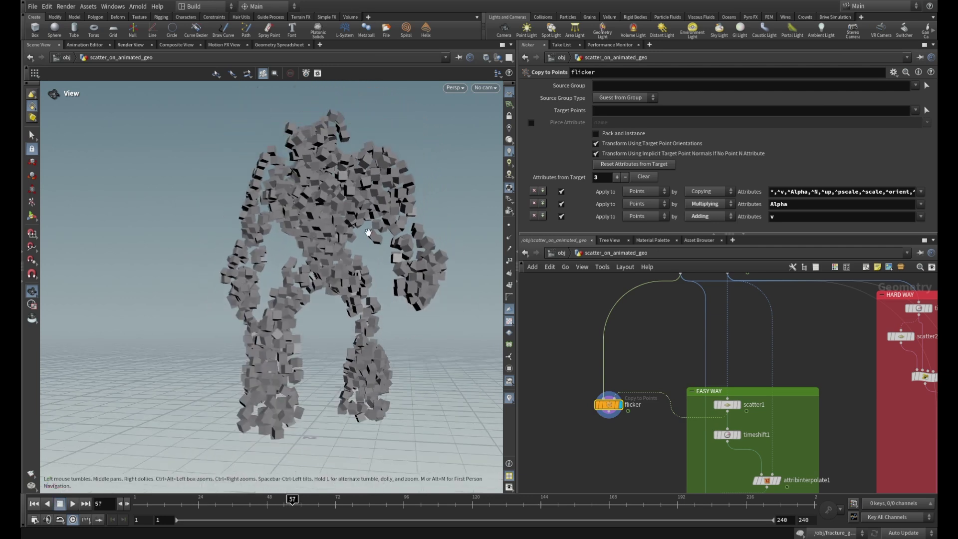
{"action": "middle_click_drag", "start_coordinate": [814, 360], "coordinate": [777, 310]}
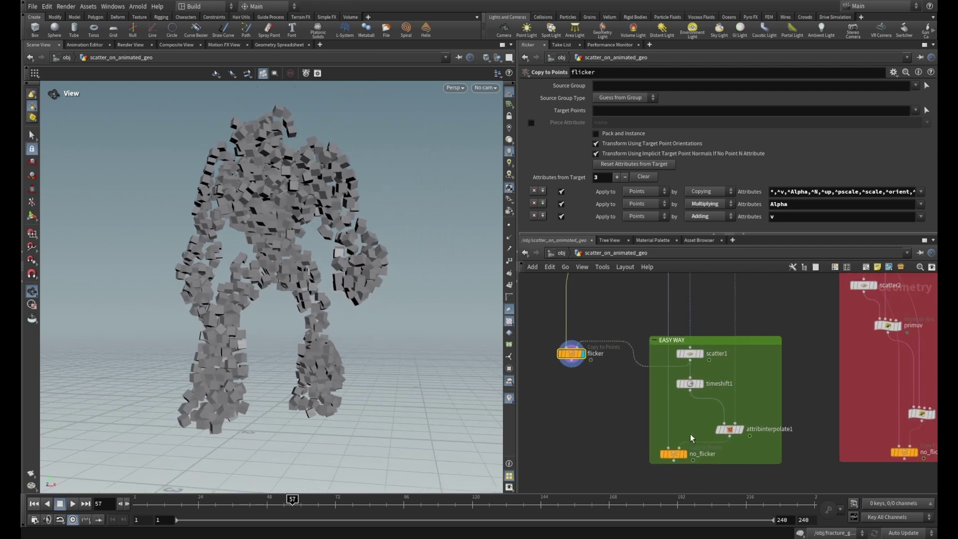
{"action": "left_click", "coordinate": [673, 453]}
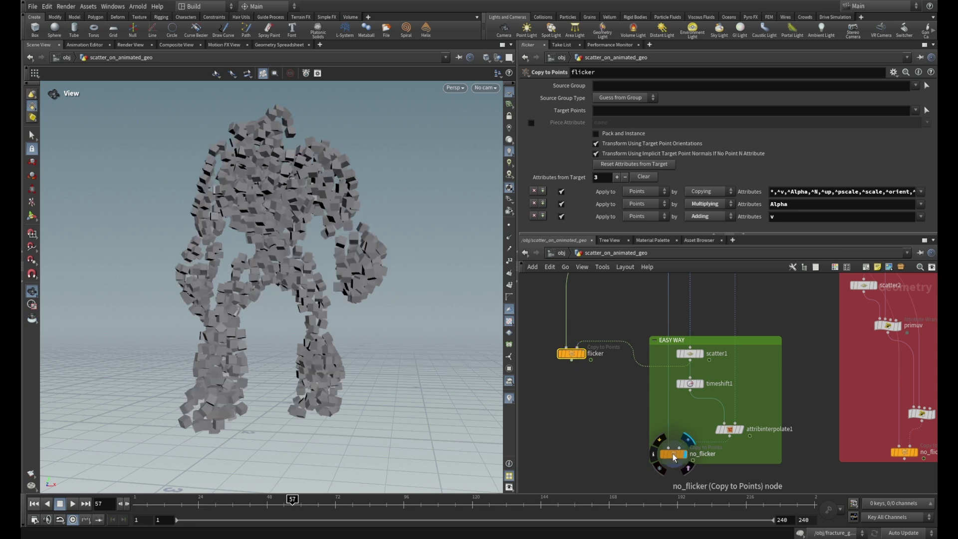
{"action": "left_click", "coordinate": [34, 504]}
{"action": "left_click", "coordinate": [73, 504]}
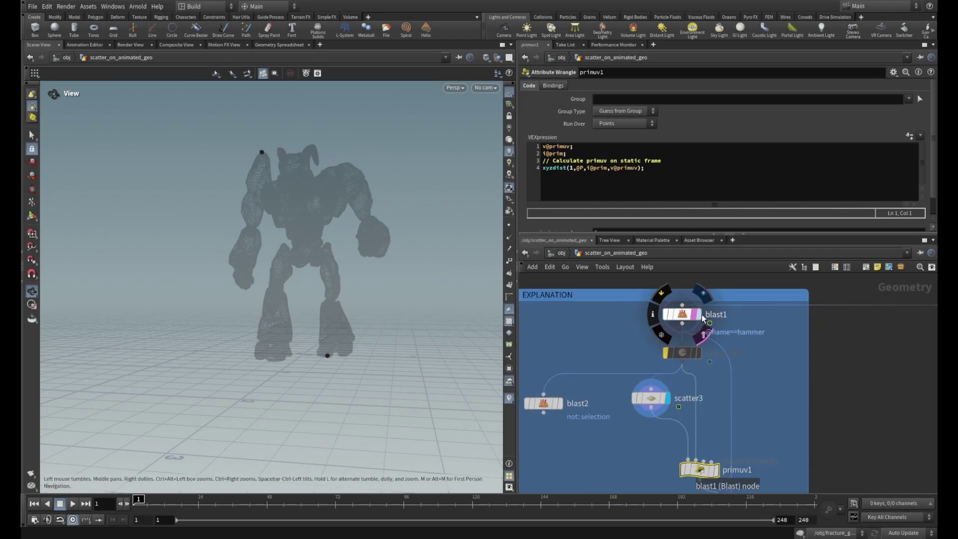
Step: Display blast1 in the EXPLANATION network, switch the display to scatter3, and open the scatter3 parameters
{"action": "left_click", "coordinate": [700, 314]}
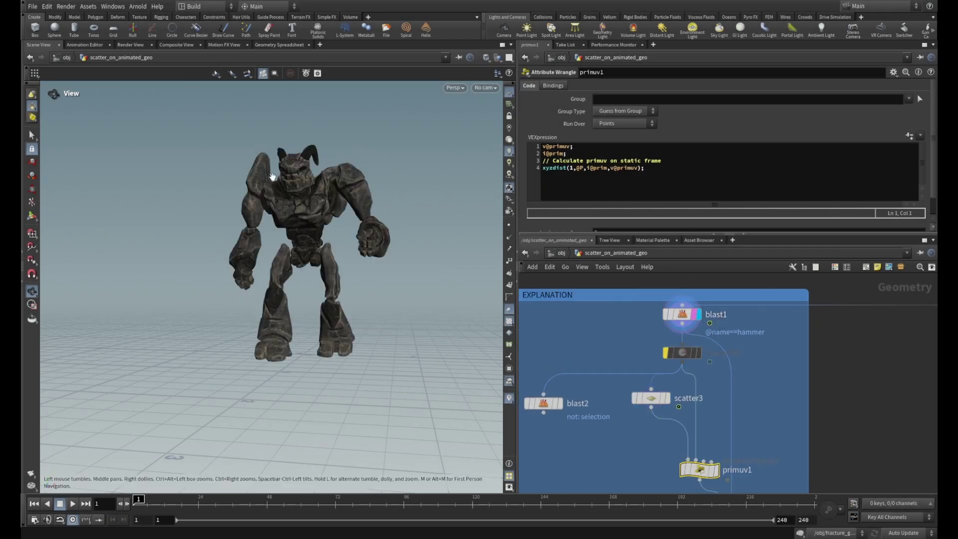
{"action": "left_click", "coordinate": [667, 398]}
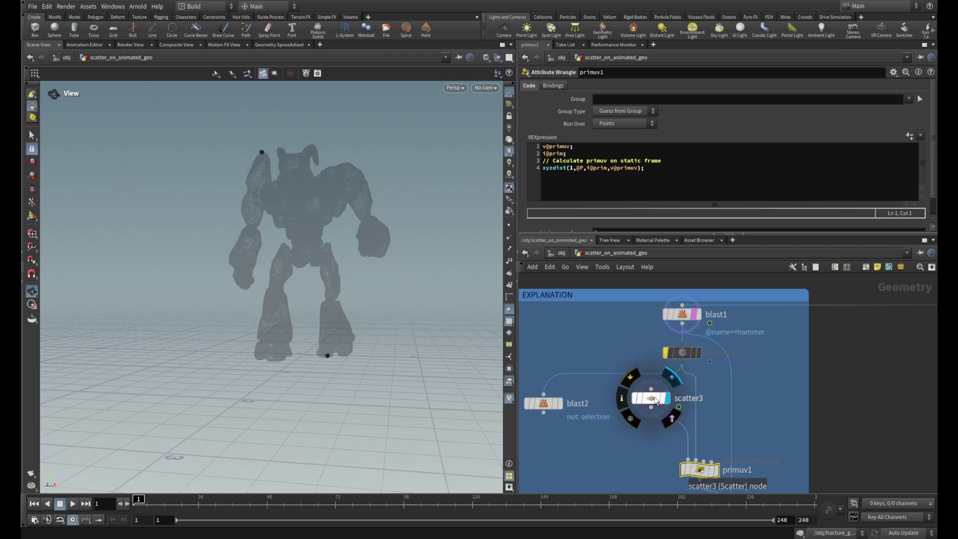
{"action": "left_click", "coordinate": [649, 397]}
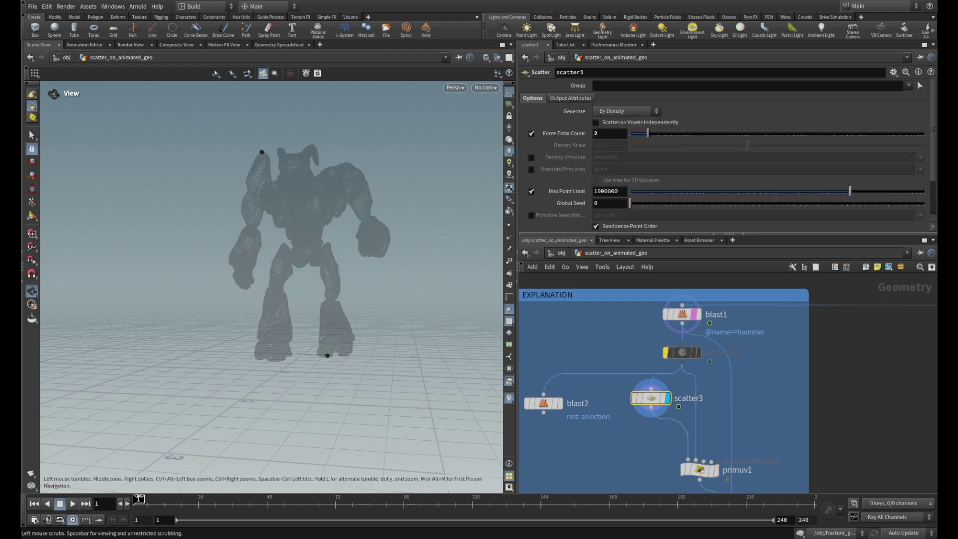
Step: Scrub the timeline to frame 26 and back to frame 1 to check how the two scattered points behave
{"action": "mouse_move", "coordinate": [139, 498]}
{"action": "left_mouse_down"}
{"action": "mouse_move", "coordinate": [225, 500]}
{"action": "mouse_move", "coordinate": [204, 500]}
{"action": "left_mouse_up"}
{"action": "mouse_move", "coordinate": [649, 408]}
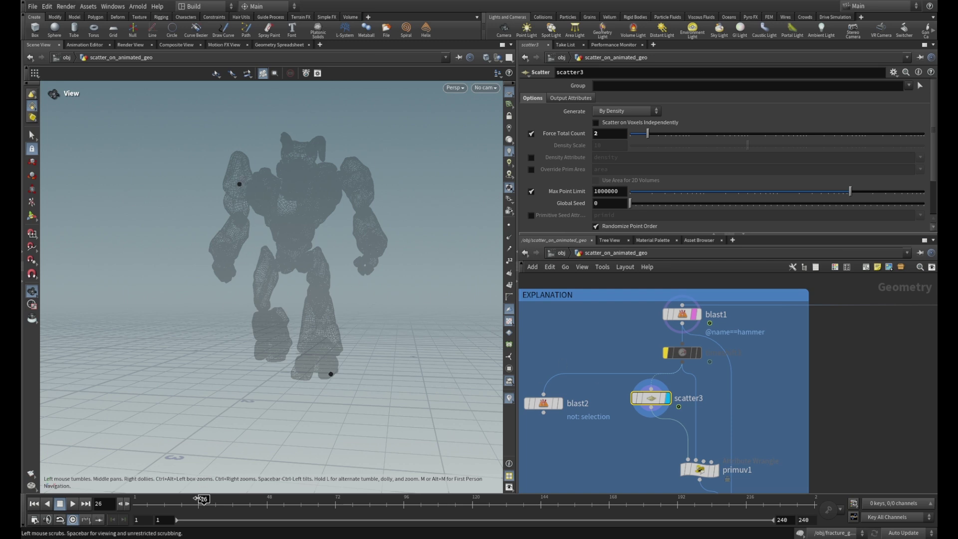
{"action": "left_click_drag", "start_coordinate": [205, 499], "coordinate": [178, 499]}
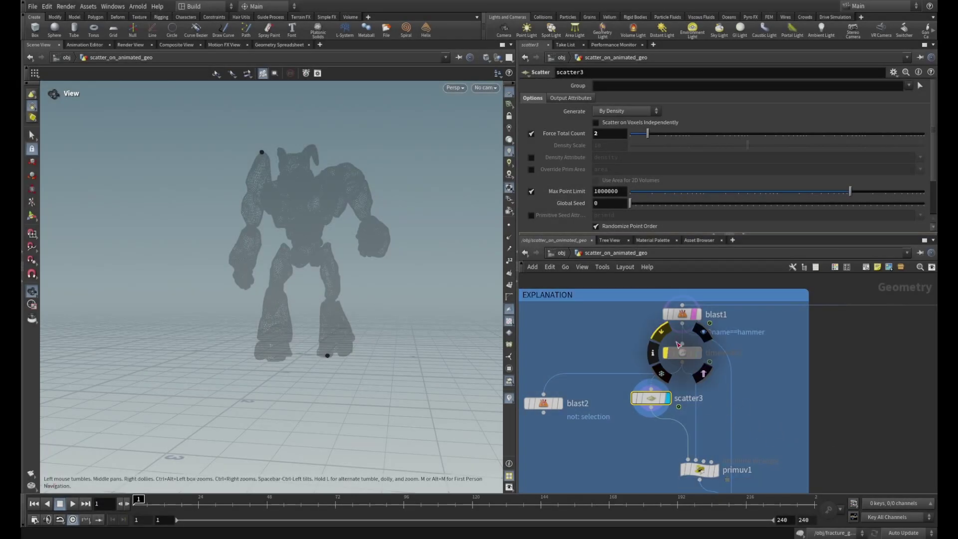
Step: Turn off the bypass on the timeshift3 node between blast1 and scatter3 and open its parameters
{"action": "left_click", "coordinate": [669, 354]}
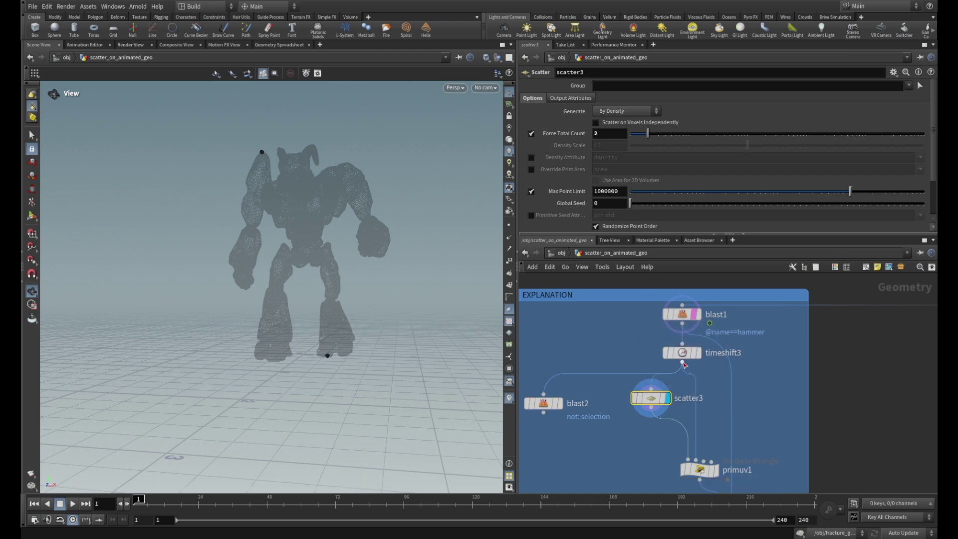
{"action": "left_click", "coordinate": [683, 352]}
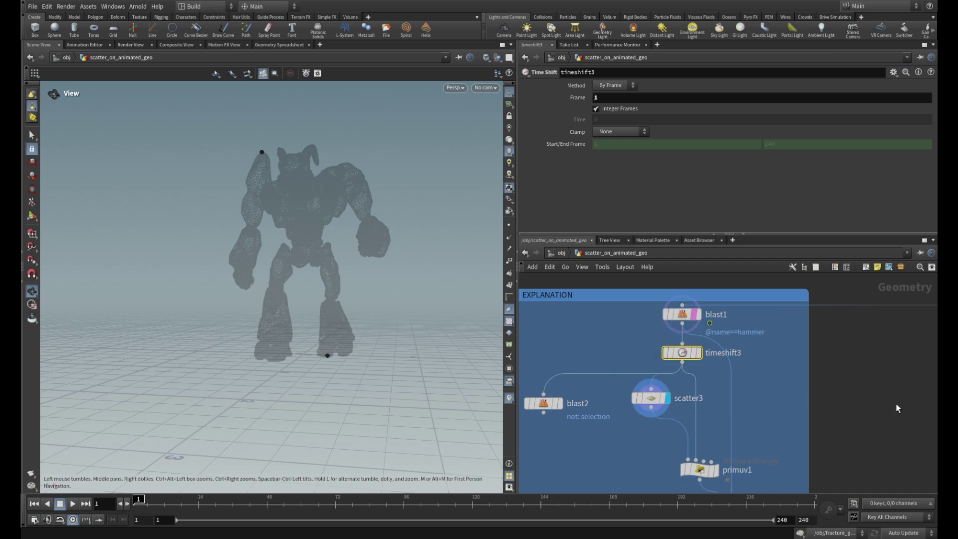
Step: Display blast1 close up at the top of the shoulder, toggling point numbers on and off and showing primitive numbers instead
{"action": "middle_click_drag", "start_coordinate": [900, 397], "coordinate": [885, 359]}
{"action": "right_click_drag", "start_coordinate": [251, 142], "coordinate": [824, 242]}
{"action": "mouse_move", "coordinate": [363, 231]}
{"action": "left_mouse_down"}
{"action": "mouse_move", "coordinate": [336, 235]}
{"action": "mouse_move", "coordinate": [344, 231]}
{"action": "left_mouse_up"}
{"action": "left_click_drag", "start_coordinate": [300, 176], "coordinate": [339, 273]}
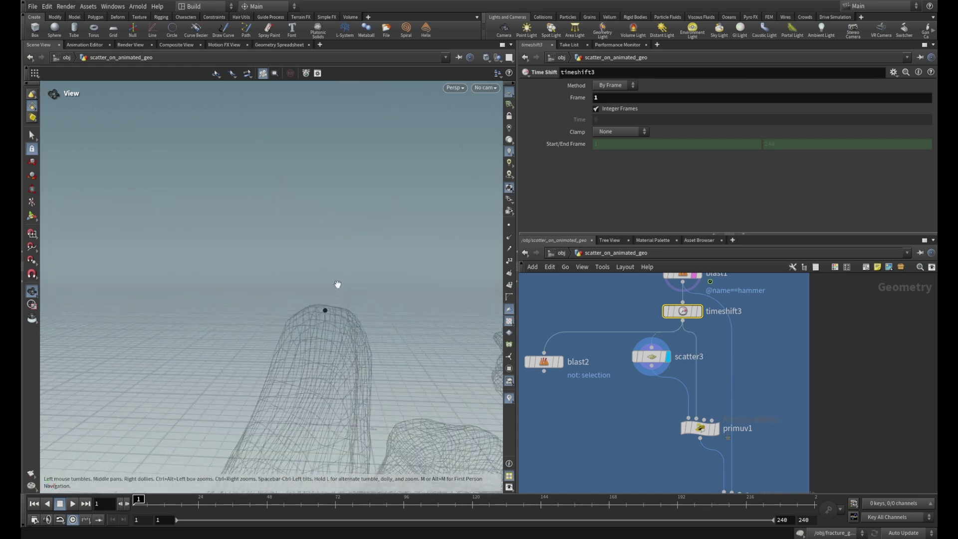
{"action": "scroll", "coordinate": [376, 297], "scroll_direction": "up", "scroll_amount": 6}
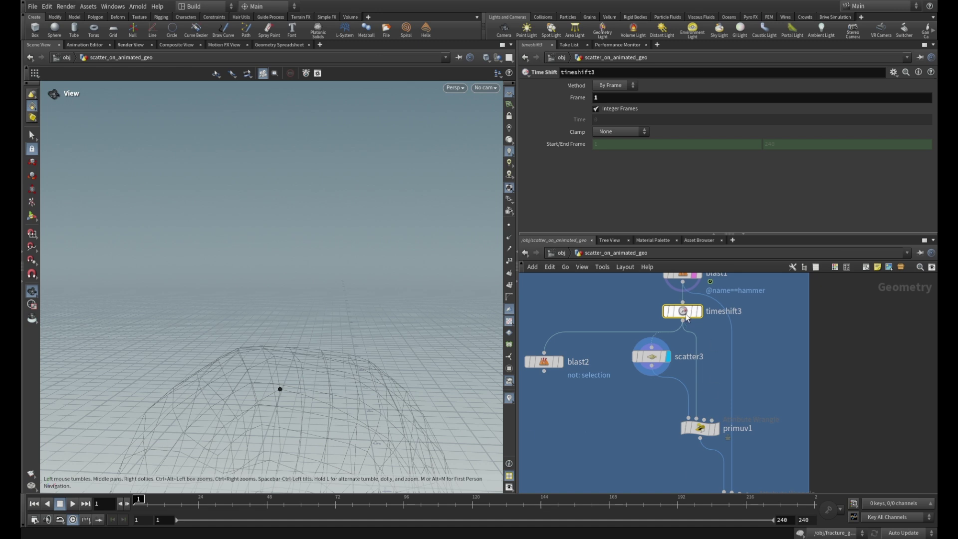
{"action": "left_click", "coordinate": [699, 275]}
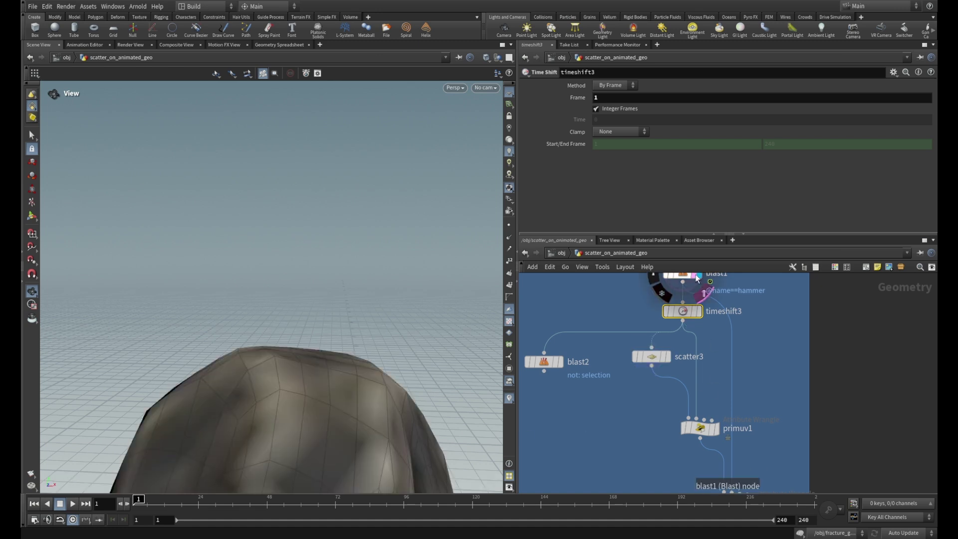
{"action": "left_click", "coordinate": [509, 261]}
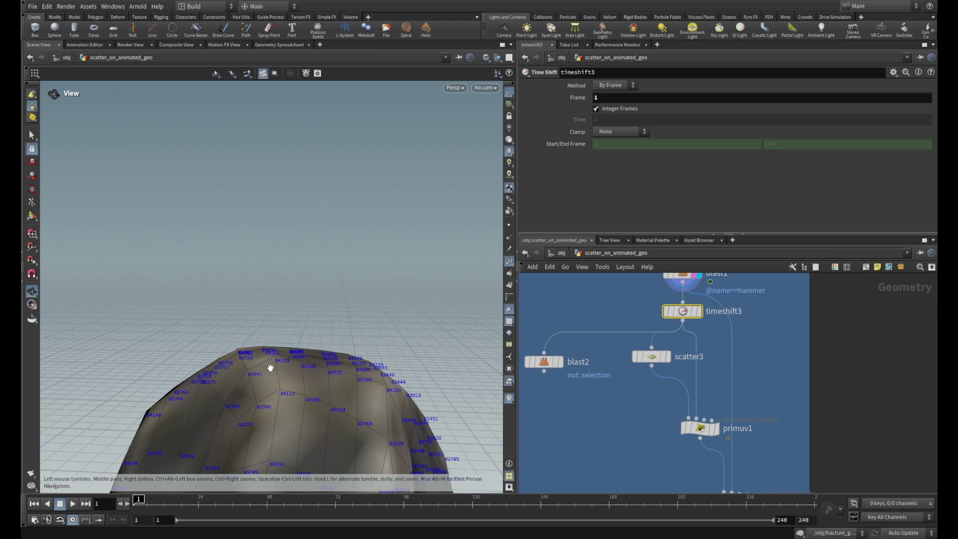
{"action": "left_click", "coordinate": [510, 261]}
{"action": "left_click", "coordinate": [509, 284]}
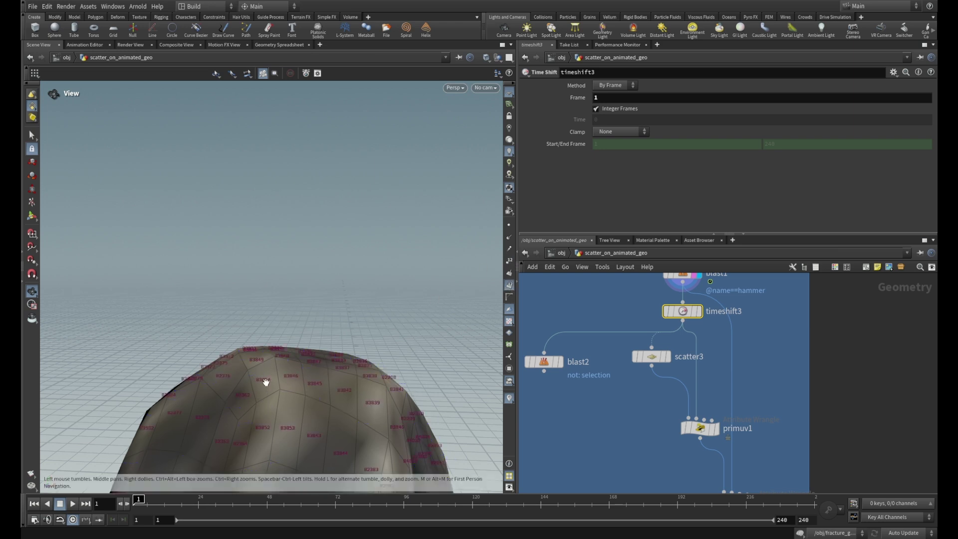
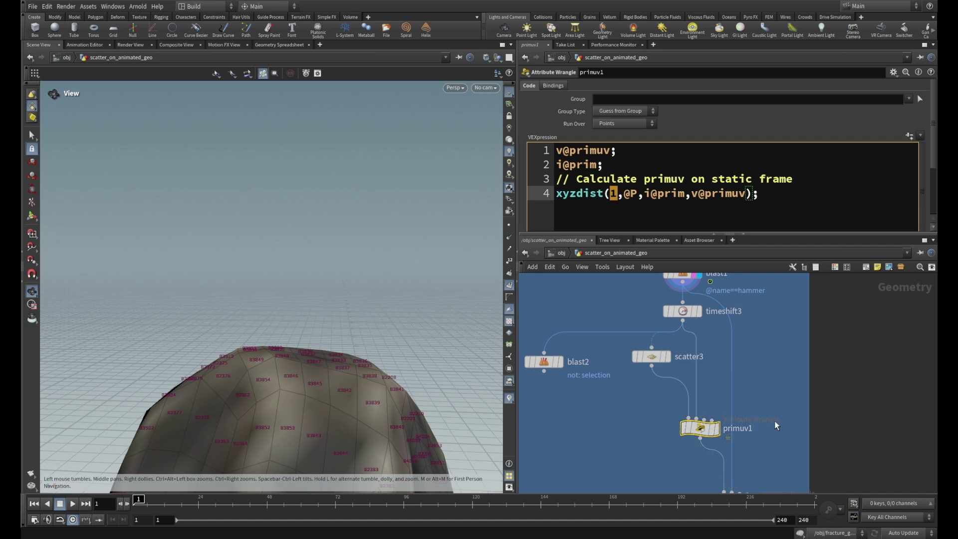
Step: Highlight the v@primuv and i@prim declarations in the primuv1 wrangle code in turn to review the stored attributes
{"action": "mouse_move", "coordinate": [699, 434]}
{"action": "mouse_move", "coordinate": [646, 359]}
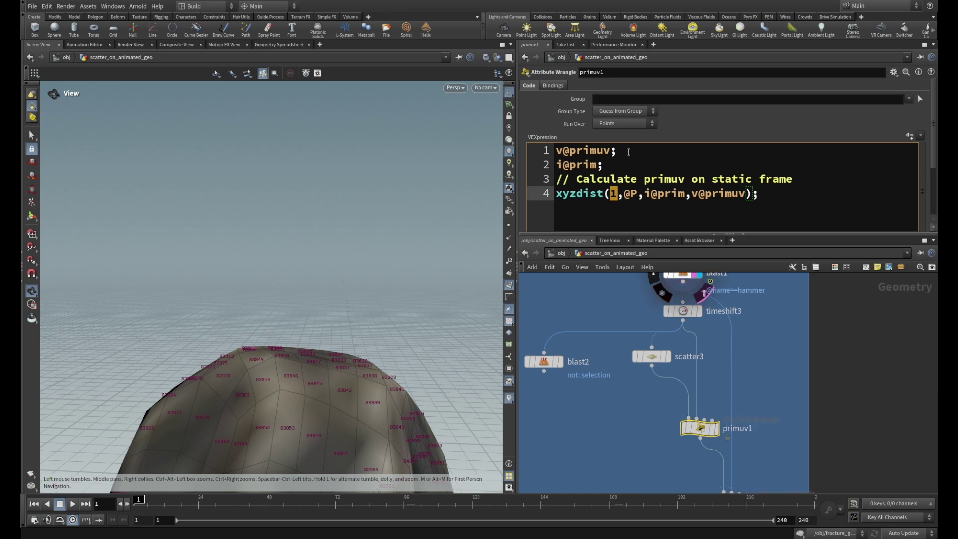
{"action": "left_click_drag", "start_coordinate": [629, 151], "coordinate": [549, 149]}
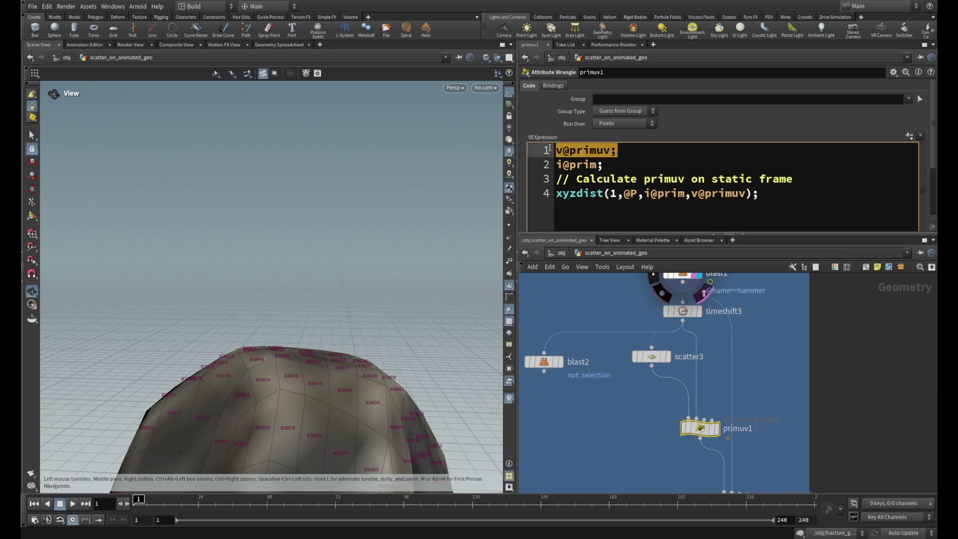
{"action": "left_click_drag", "start_coordinate": [605, 165], "coordinate": [554, 166]}
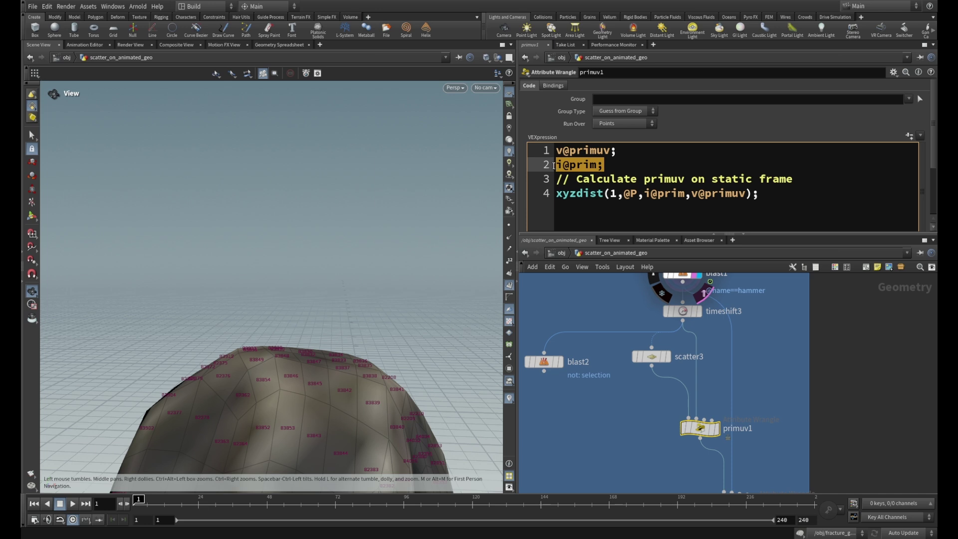
{"action": "left_click_drag", "start_coordinate": [618, 151], "coordinate": [551, 150]}
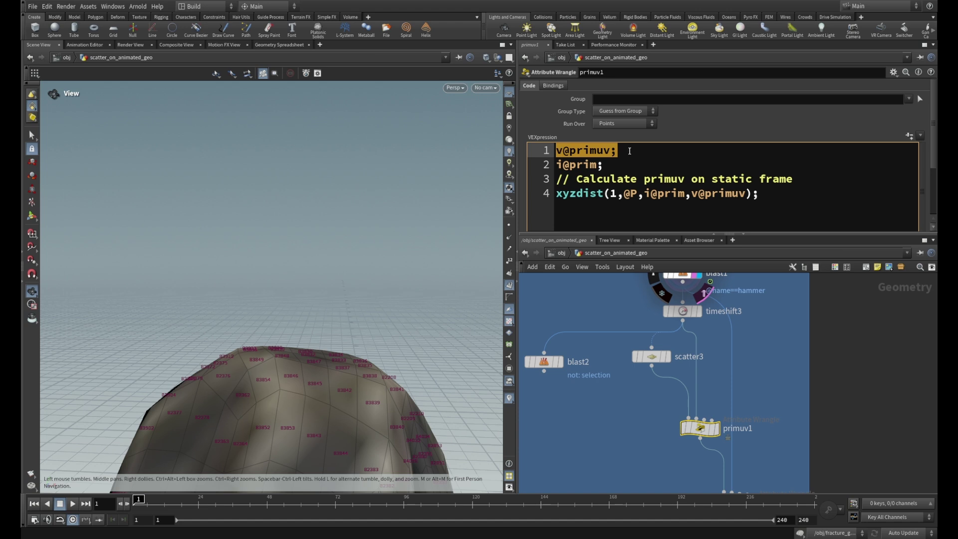
{"action": "left_click_drag", "start_coordinate": [602, 165], "coordinate": [554, 160]}
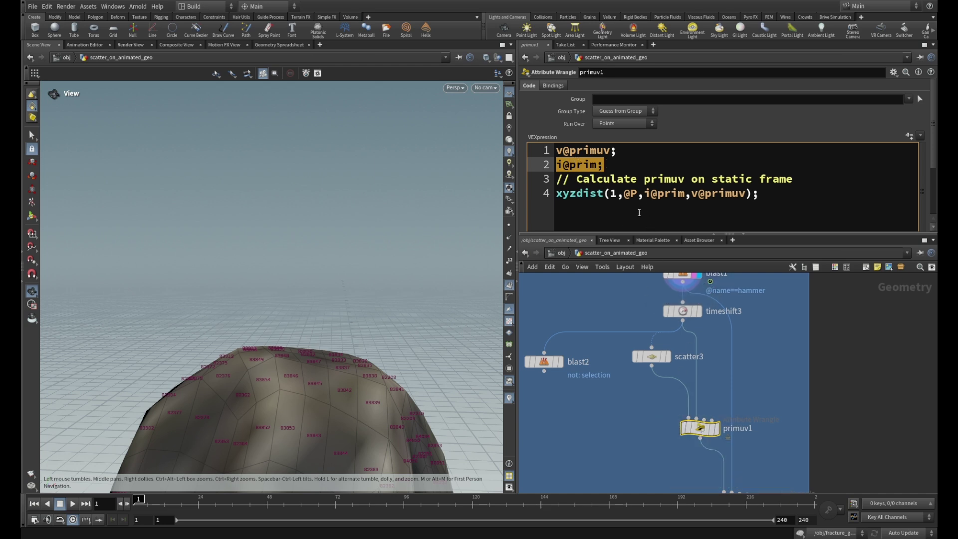
Step: Highlight the xyzdist arguments 1, i@prim and v@primuv in the primuv1 code and match them with the declarations above
{"action": "double_click", "coordinate": [613, 194]}
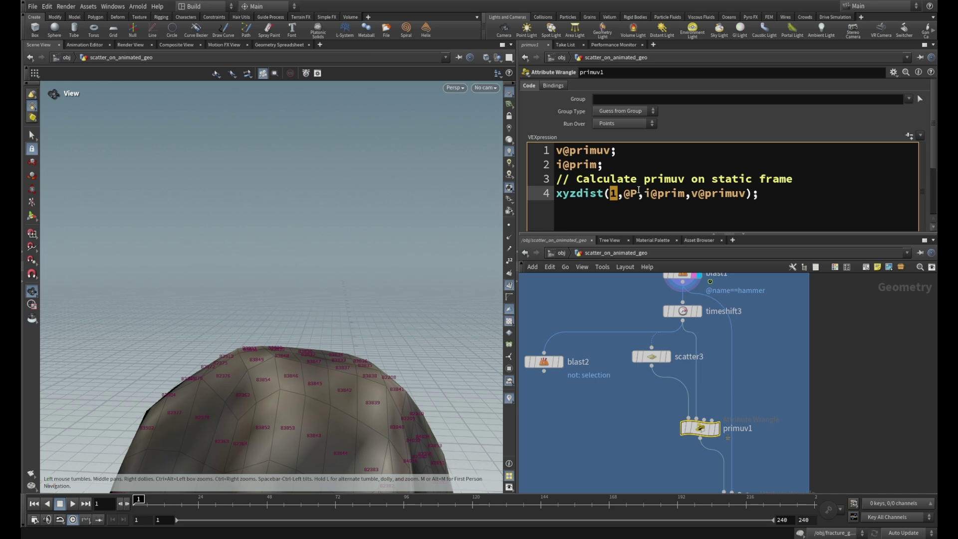
{"action": "left_click_drag", "start_coordinate": [644, 194], "coordinate": [682, 195]}
{"action": "left_click_drag", "start_coordinate": [691, 192], "coordinate": [745, 193]}
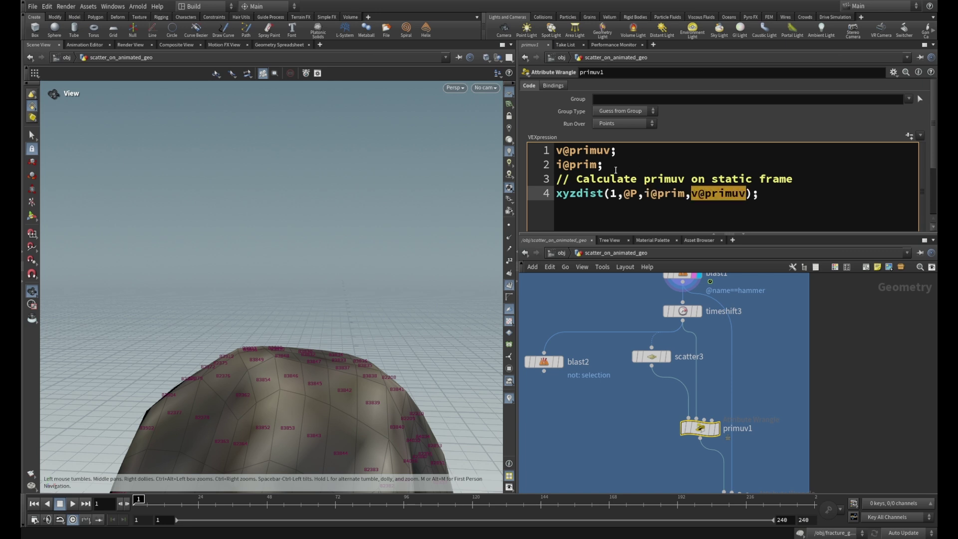
{"action": "left_click_drag", "start_coordinate": [616, 169], "coordinate": [546, 164]}
{"action": "left_click_drag", "start_coordinate": [634, 153], "coordinate": [549, 150]}
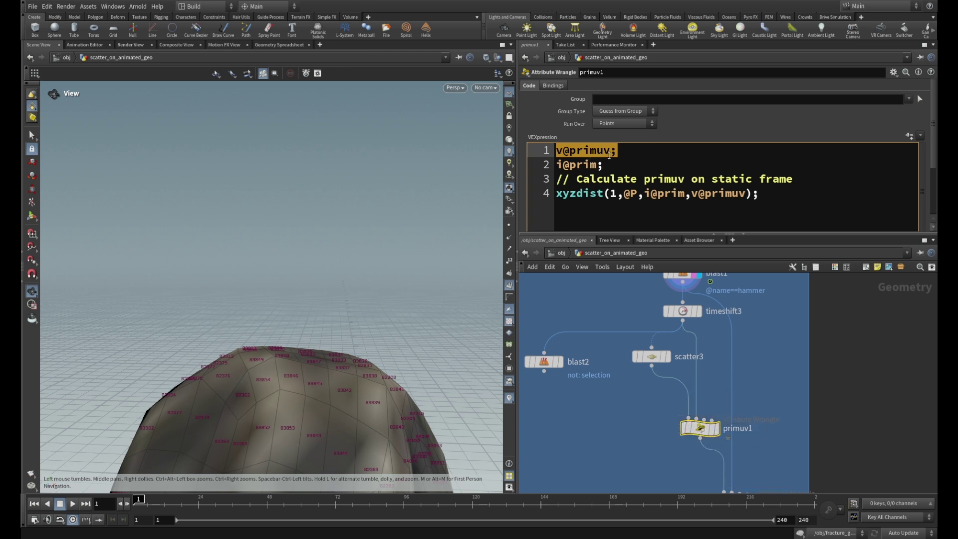
{"action": "mouse_move", "coordinate": [652, 357]}
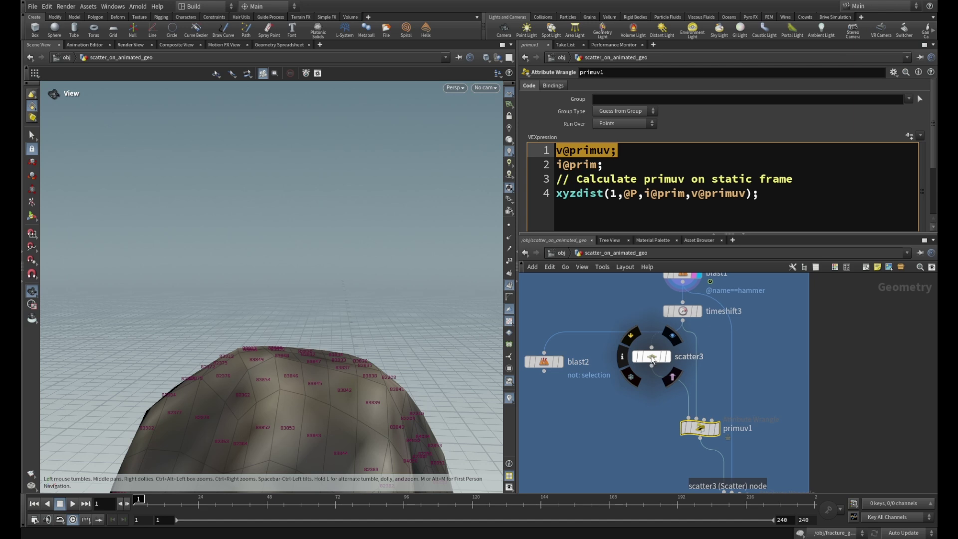
{"action": "left_click", "coordinate": [618, 151]}
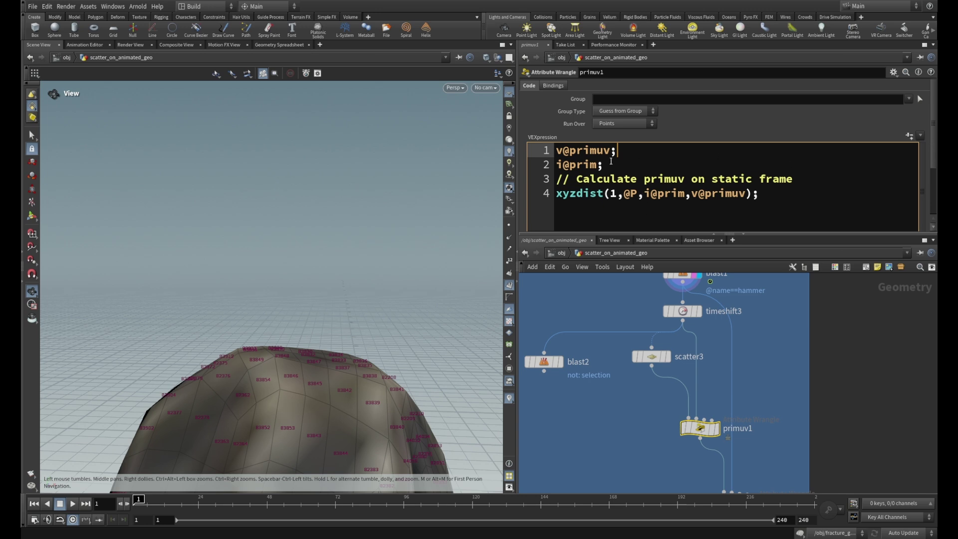
Step: Display primuv1 in the EXPLANATION network and examine its scattered point at the top of the shoulder
{"action": "left_click_drag", "start_coordinate": [681, 381], "coordinate": [683, 384]}
{"action": "middle_click_drag", "start_coordinate": [400, 298], "coordinate": [391, 266]}
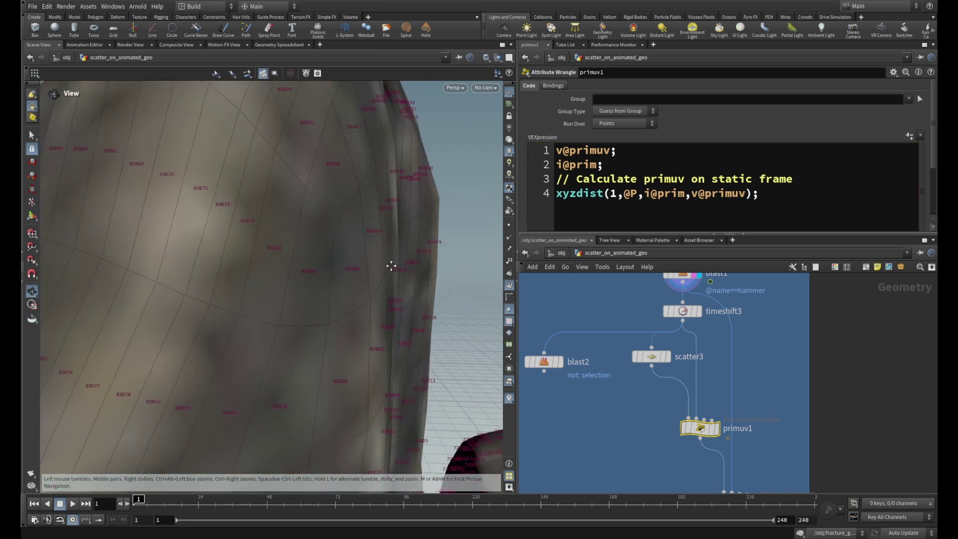
{"action": "scroll", "coordinate": [391, 266], "scroll_direction": "down", "scroll_amount": 5}
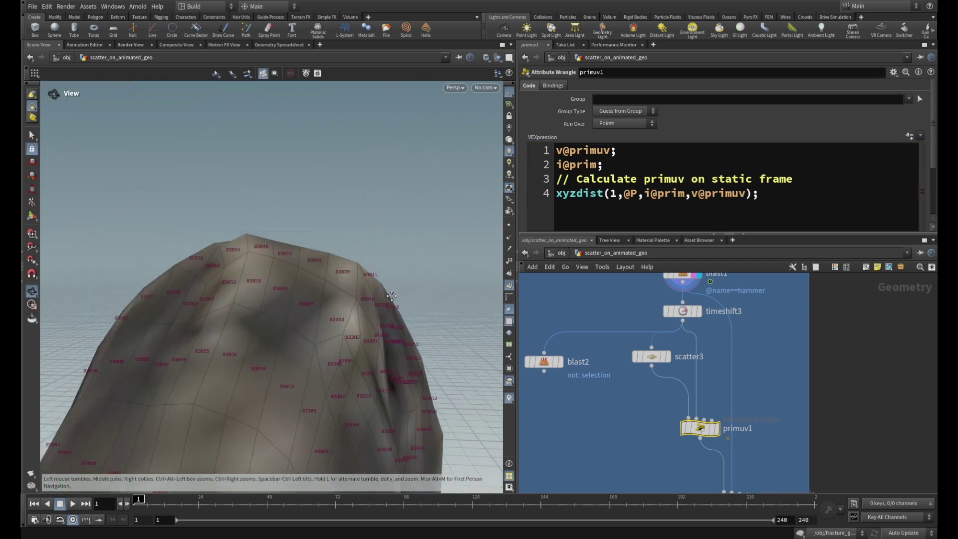
{"action": "scroll", "coordinate": [603, 297], "scroll_direction": "down", "scroll_amount": 2}
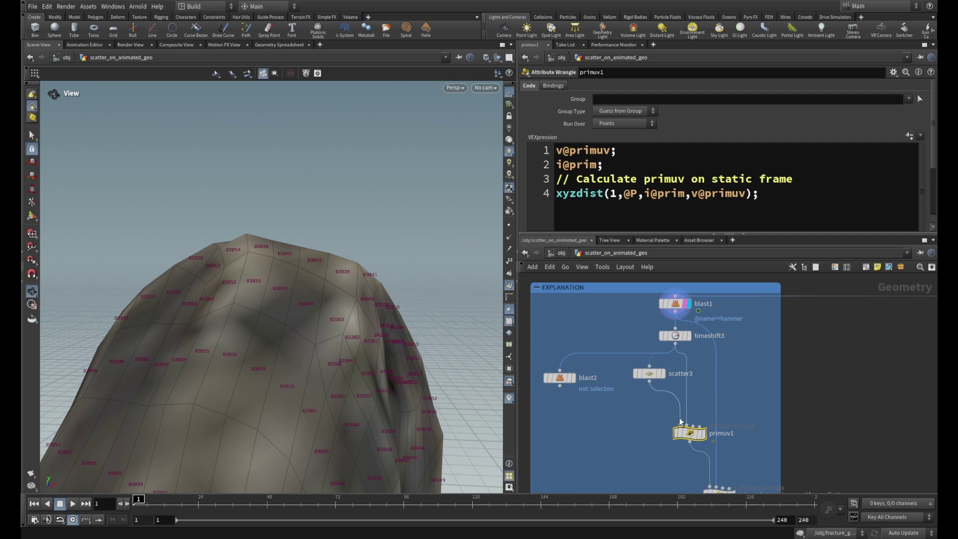
{"action": "left_click", "coordinate": [703, 432]}
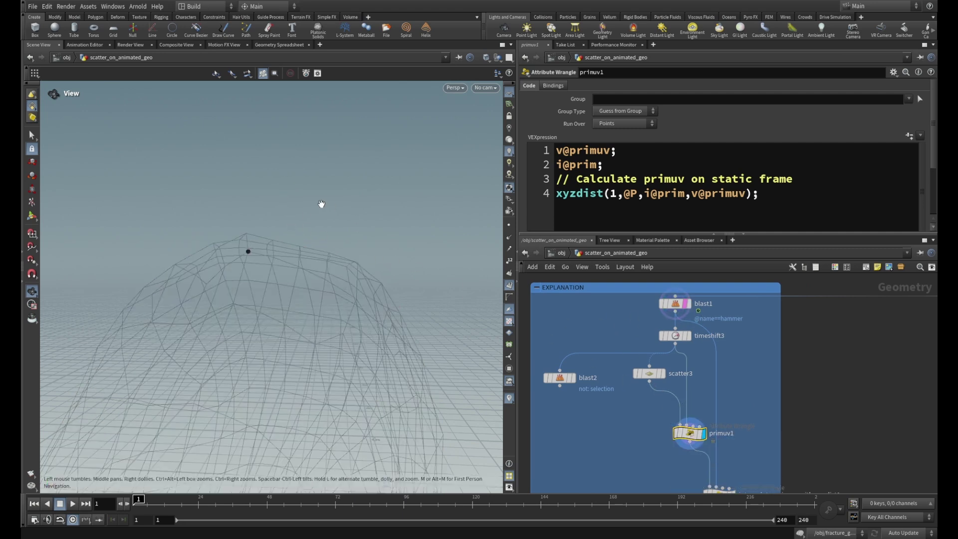
{"action": "left_click_drag", "start_coordinate": [173, 234], "coordinate": [318, 205]}
{"action": "left_click_drag", "start_coordinate": [419, 242], "coordinate": [294, 261]}
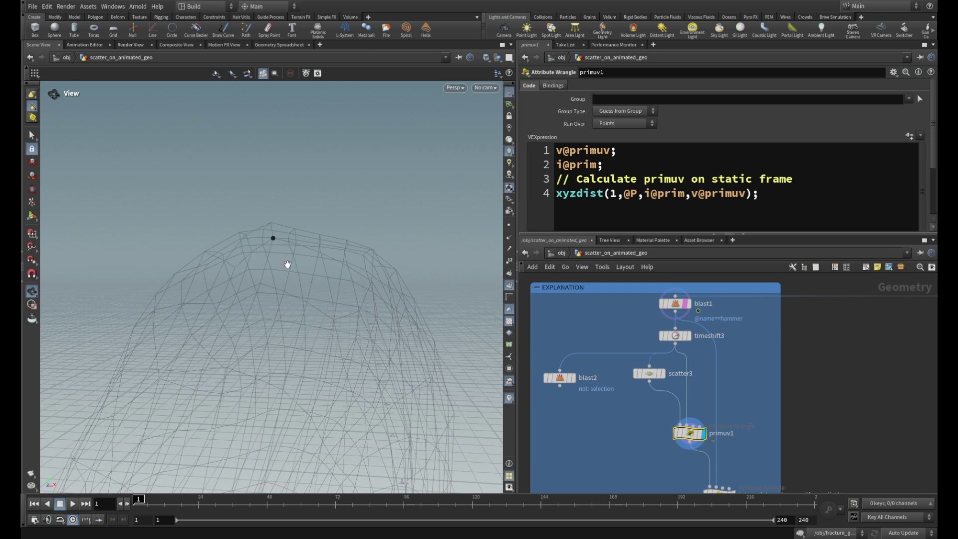
Step: Check the prim and primuv attributes of the primuv1 points in the geometry spreadsheet and return to the 3D scene
{"action": "mouse_move", "coordinate": [657, 378]}
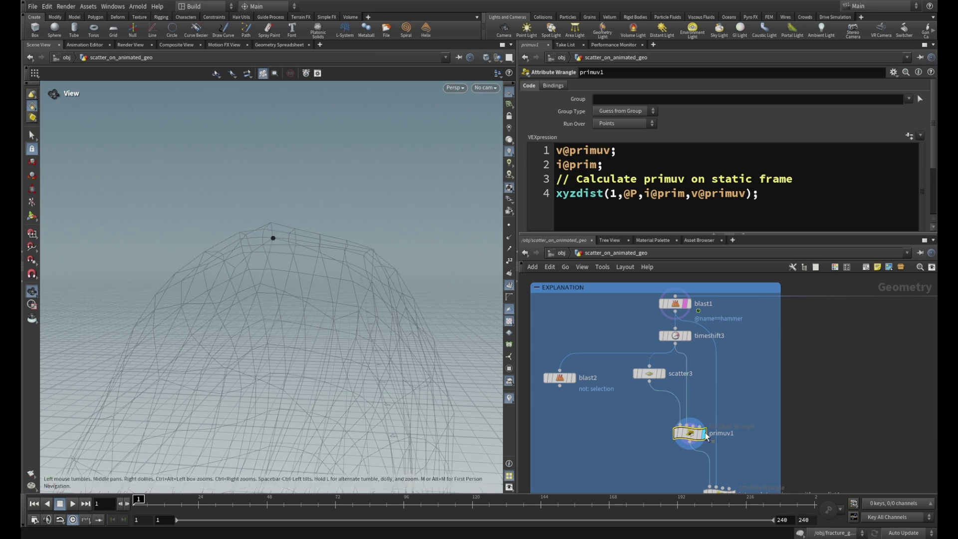
{"action": "mouse_move", "coordinate": [693, 439]}
{"action": "left_click", "coordinate": [275, 44]}
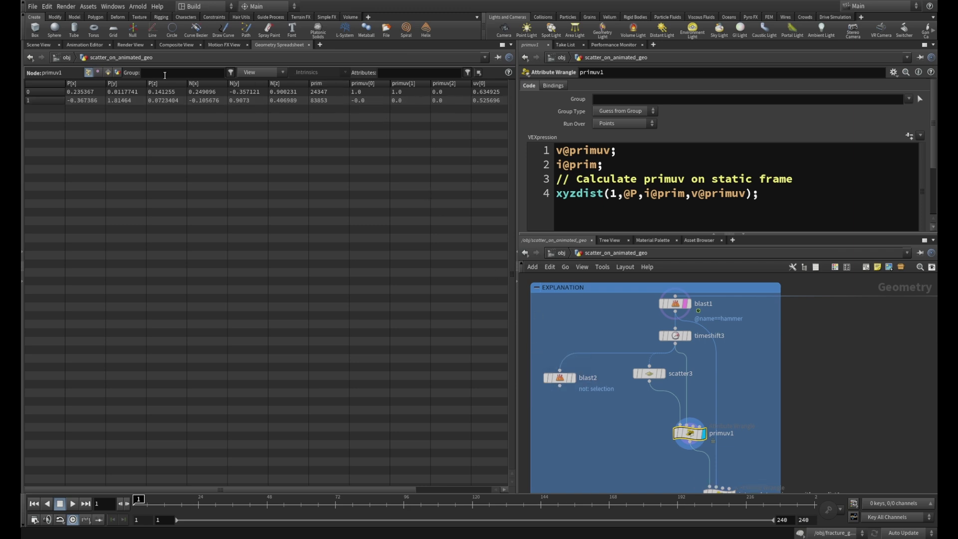
{"action": "left_click", "coordinate": [38, 44]}
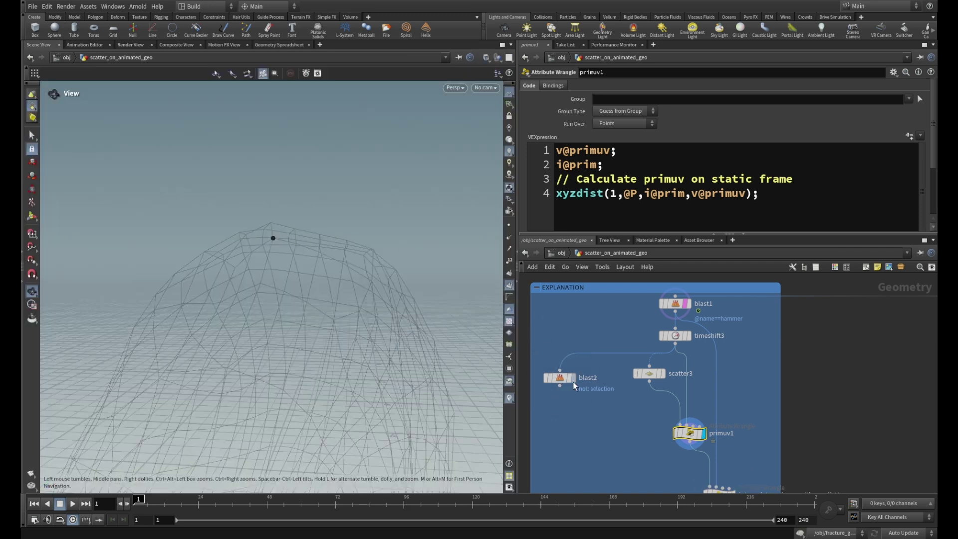
Step: Switch the display between blast2 and primuv1 to compare the isolated shoulder primitive with its scattered point
{"action": "left_click", "coordinate": [574, 378]}
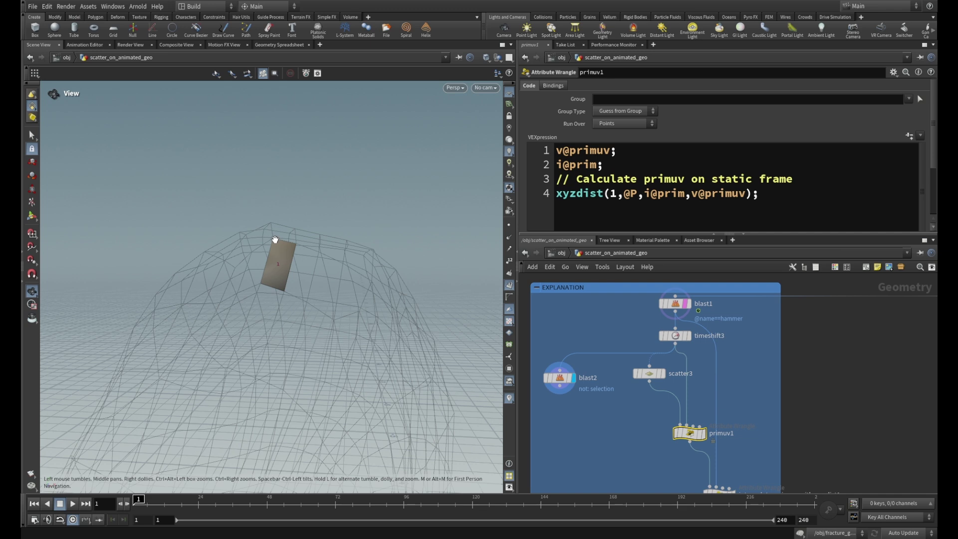
{"action": "left_click", "coordinate": [704, 433]}
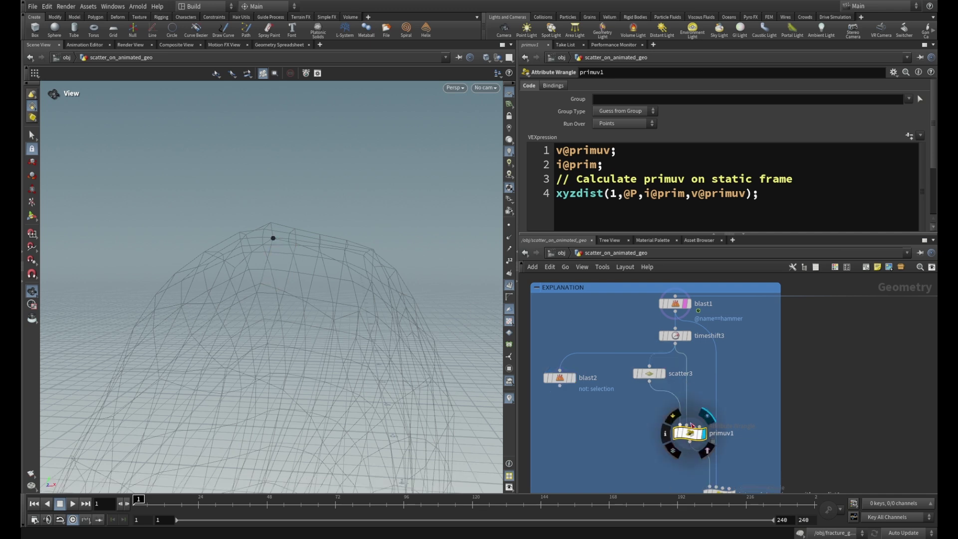
{"action": "left_click", "coordinate": [577, 378]}
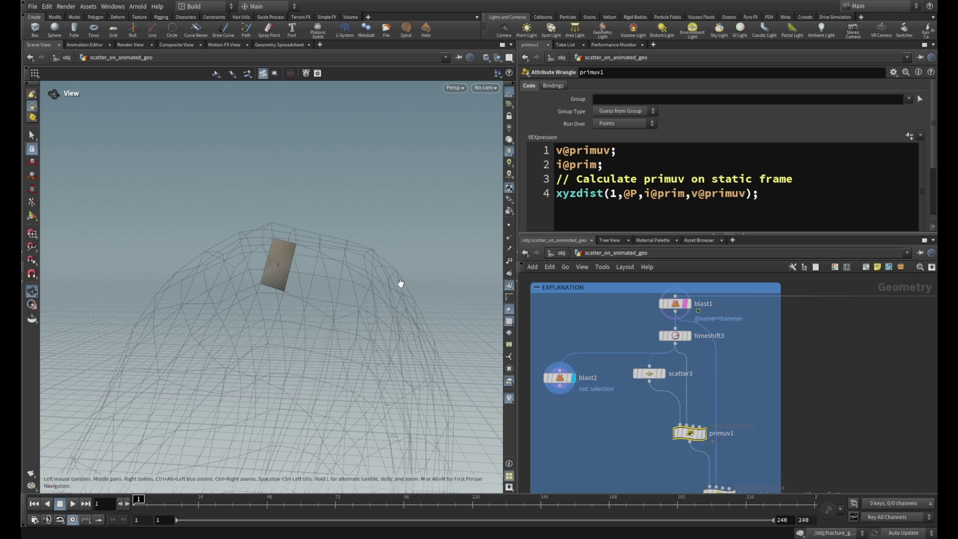
Step: Examine the isolated blast2 primitive under the foot and display primuv1 to compare it with the scattered point there
{"action": "right_click_drag", "start_coordinate": [417, 283], "coordinate": [335, 267]}
{"action": "middle_click_drag", "start_coordinate": [336, 267], "coordinate": [313, 175]}
{"action": "right_click_drag", "start_coordinate": [313, 176], "coordinate": [384, 406]}
{"action": "middle_click_drag", "start_coordinate": [385, 407], "coordinate": [306, 212]}
{"action": "left_click_drag", "start_coordinate": [294, 333], "coordinate": [307, 359]}
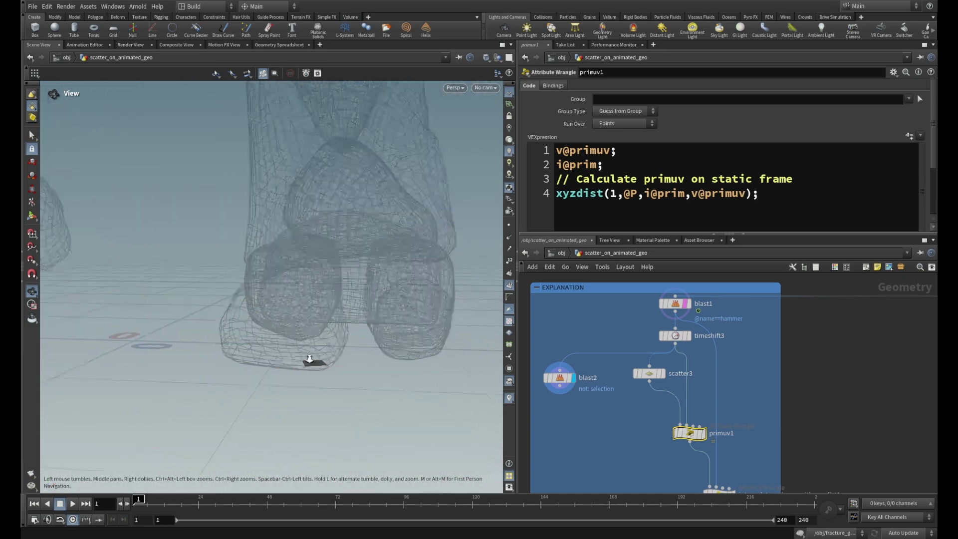
{"action": "right_click_drag", "start_coordinate": [308, 359], "coordinate": [415, 391]}
{"action": "left_click_drag", "start_coordinate": [415, 391], "coordinate": [326, 348]}
{"action": "middle_click_drag", "start_coordinate": [326, 348], "coordinate": [239, 297]}
{"action": "right_click_drag", "start_coordinate": [240, 297], "coordinate": [173, 277]}
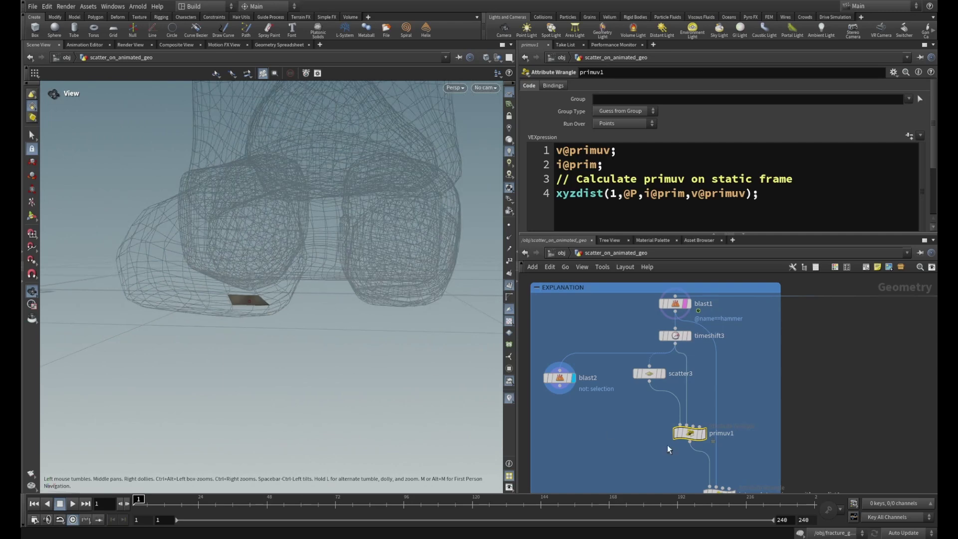
{"action": "left_click", "coordinate": [706, 434]}
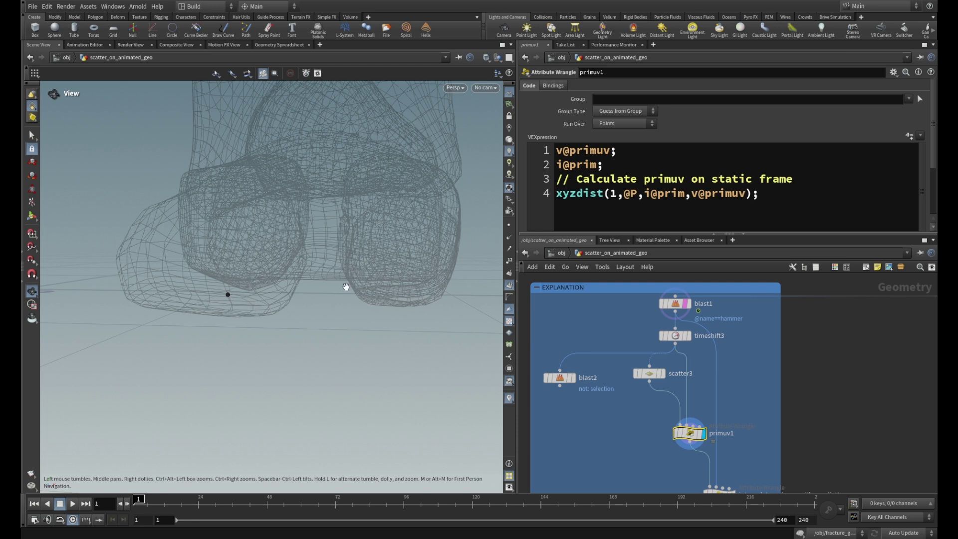
Step: Open the geometry spreadsheet to read the attributes of the primuv1 points again
{"action": "scroll", "coordinate": [379, 178], "scroll_direction": "down", "scroll_amount": 5}
{"action": "middle_click_drag", "start_coordinate": [367, 131], "coordinate": [366, 140]}
{"action": "left_click_drag", "start_coordinate": [366, 141], "coordinate": [330, 69]}
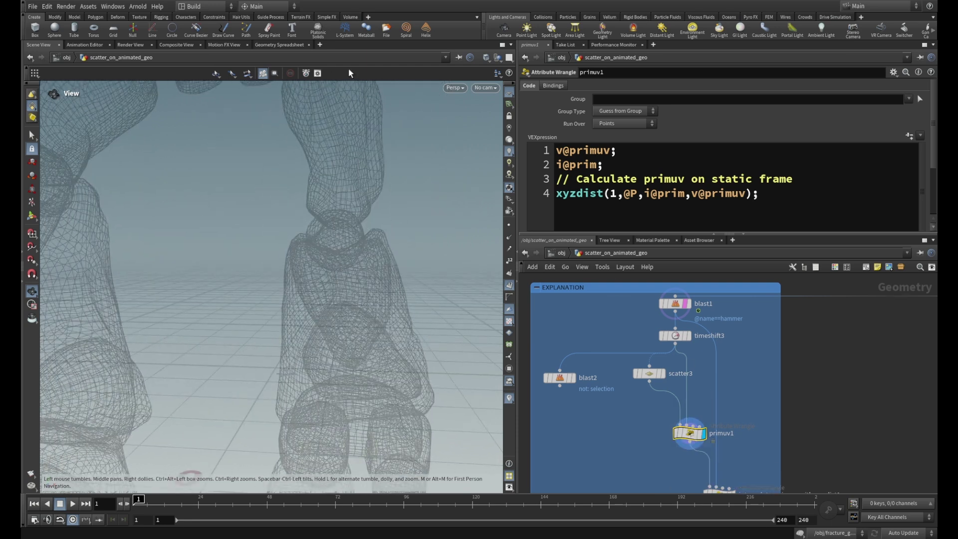
{"action": "left_click", "coordinate": [281, 44]}
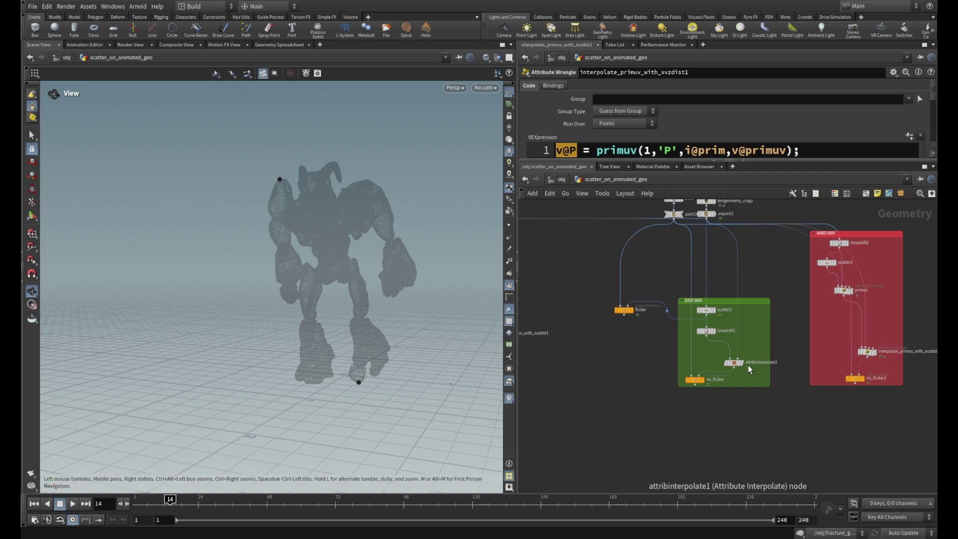
Step: Review the EXPLANATION, EASY WAY and HARD WAY network boxes side by side
{"action": "scroll", "coordinate": [783, 254], "scroll_direction": "up", "scroll_amount": 4}
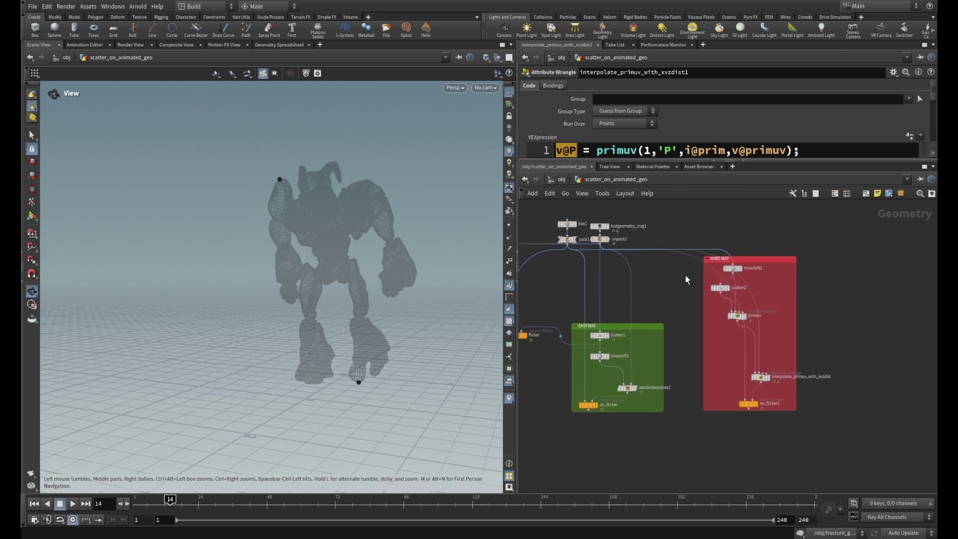
{"action": "scroll", "coordinate": [619, 311], "scroll_direction": "down", "scroll_amount": 4}
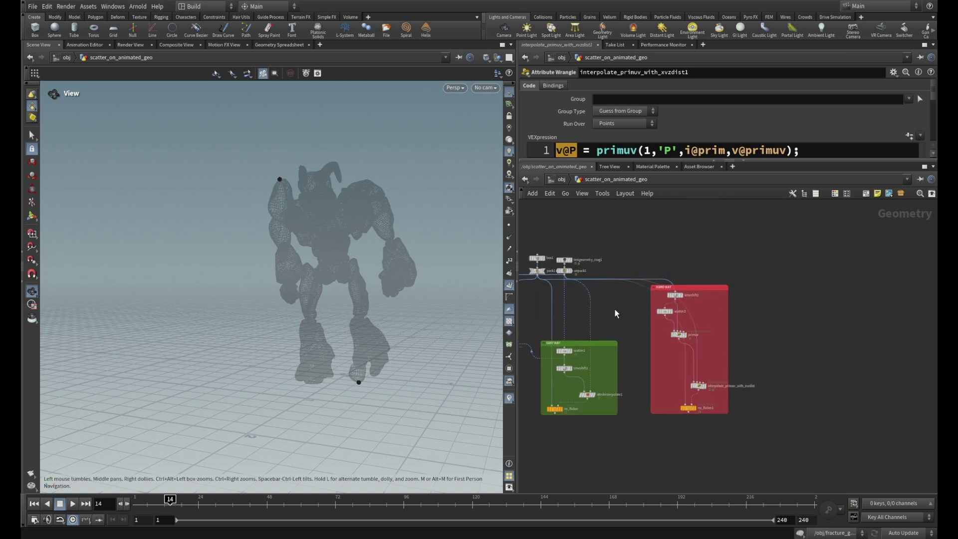
{"action": "middle_click_drag", "start_coordinate": [614, 309], "coordinate": [722, 334]}
{"action": "scroll", "coordinate": [637, 269], "scroll_direction": "up", "scroll_amount": 1}
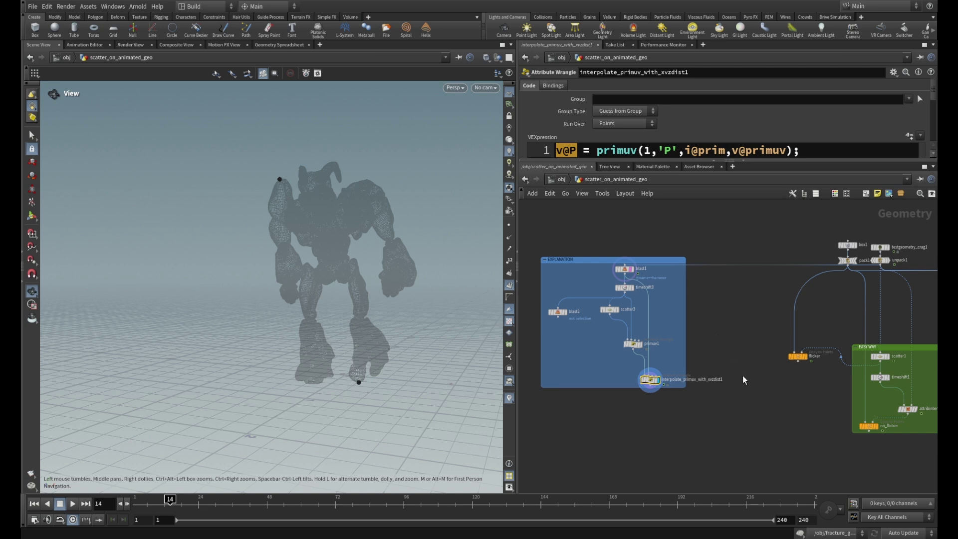
{"action": "middle_click_drag", "start_coordinate": [759, 403], "coordinate": [657, 353]}
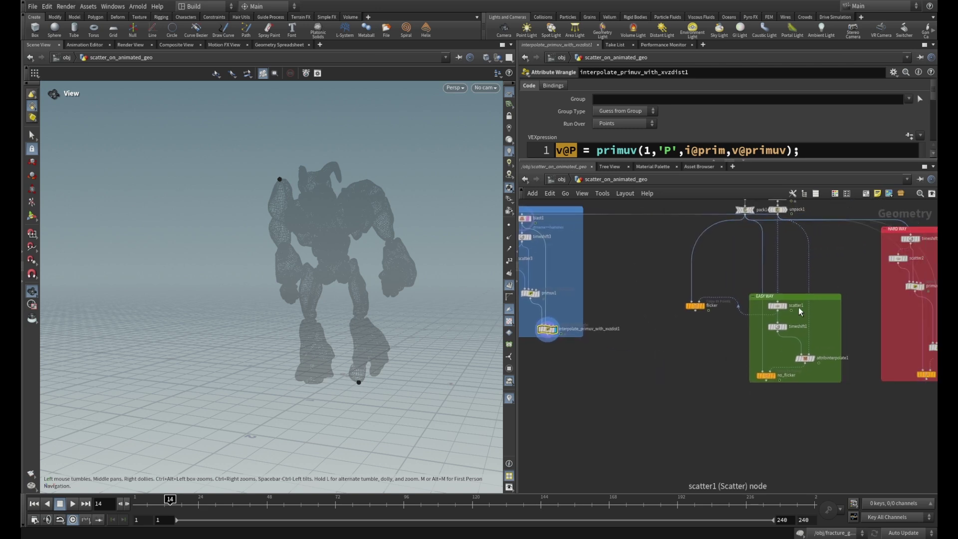
Step: Open the parameters of timeshift2 and scatter2 in the HARD WAY network box
{"action": "middle_click_drag", "start_coordinate": [839, 256], "coordinate": [665, 315]}
{"action": "scroll", "coordinate": [753, 263], "scroll_direction": "up", "scroll_amount": 3}
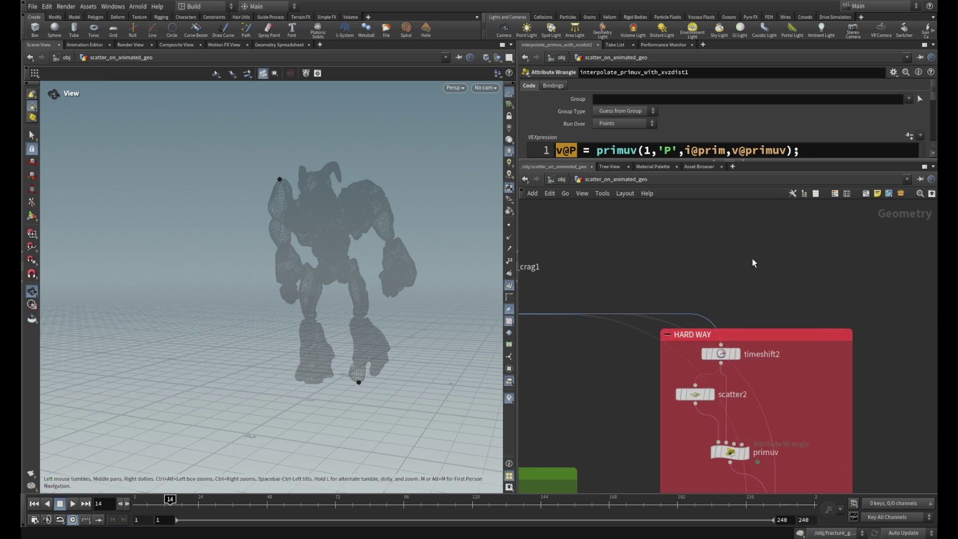
{"action": "middle_click_drag", "start_coordinate": [754, 263], "coordinate": [740, 176]}
{"action": "mouse_move", "coordinate": [710, 269]}
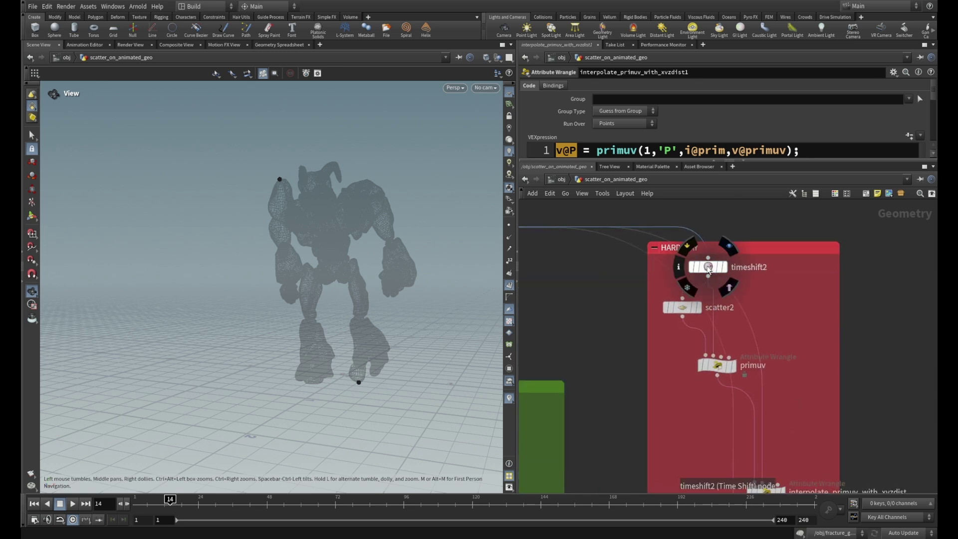
{"action": "scroll", "coordinate": [853, 262], "scroll_direction": "down", "scroll_amount": 2}
{"action": "mouse_move", "coordinate": [877, 292]}
{"action": "middle_mouse_down"}
{"action": "mouse_move", "coordinate": [879, 274]}
{"action": "mouse_move", "coordinate": [866, 295]}
{"action": "middle_mouse_up"}
{"action": "scroll", "coordinate": [865, 293], "scroll_direction": "up", "scroll_amount": 1}
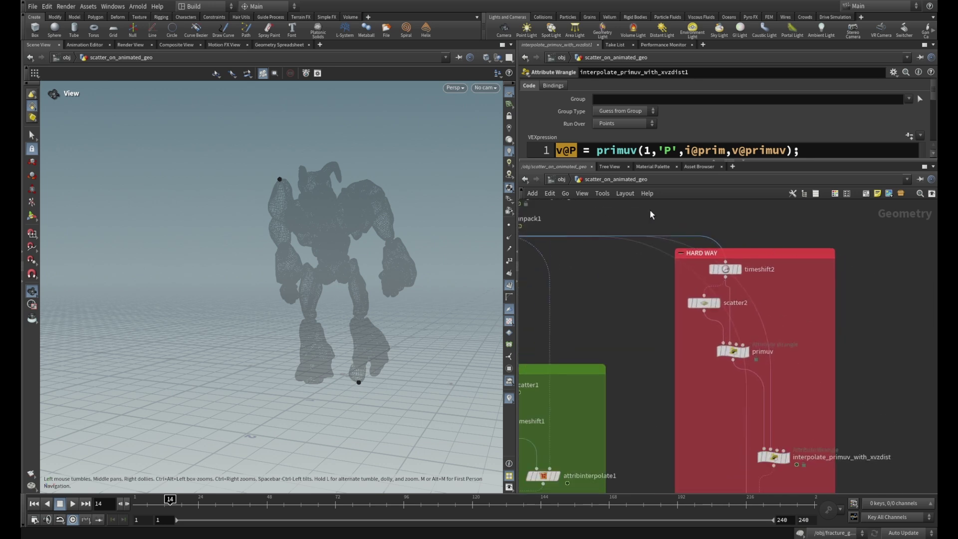
{"action": "middle_click_drag", "start_coordinate": [620, 220], "coordinate": [667, 232]}
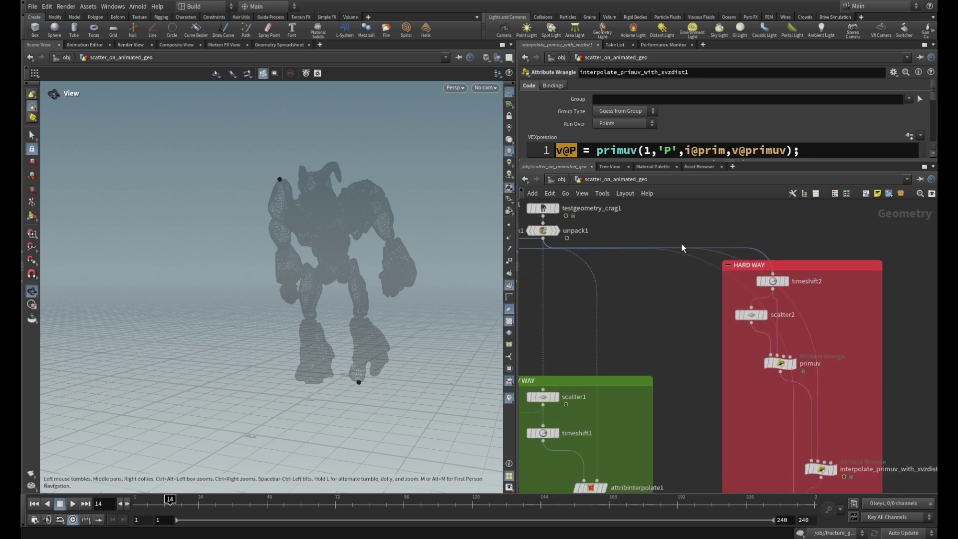
{"action": "left_click", "coordinate": [773, 281]}
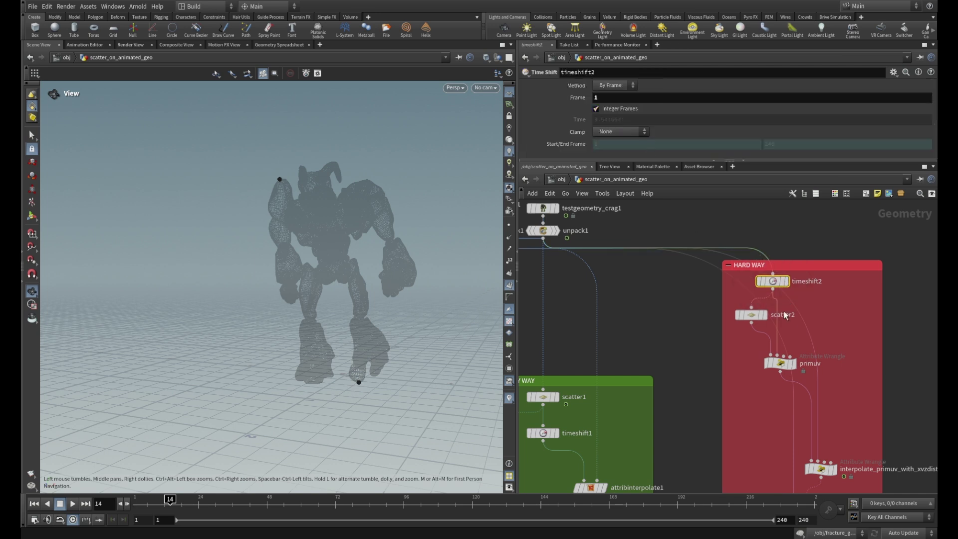
{"action": "left_click", "coordinate": [750, 315]}
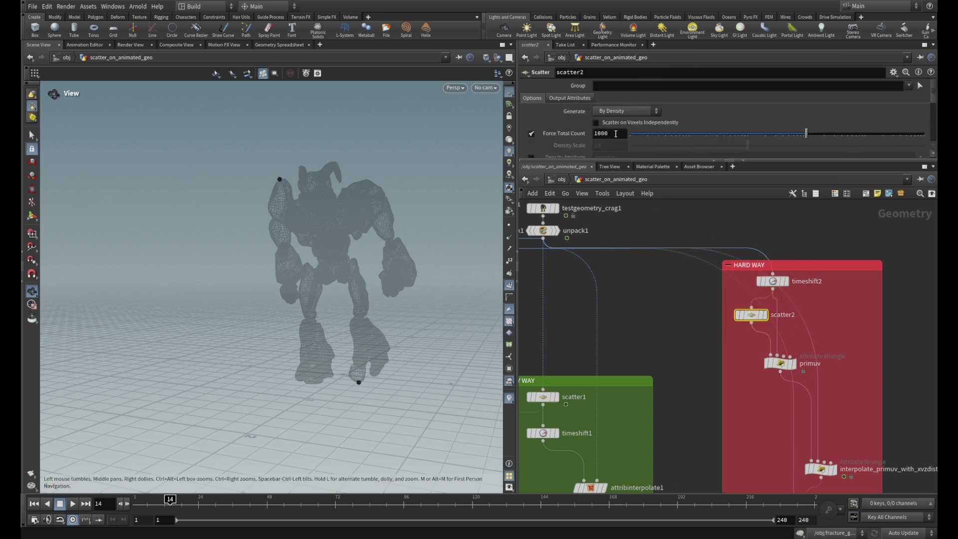
Step: Open the primuv wrangle in the HARD WAY network box and enlarge the parameter area to show its full VEX code
{"action": "middle_click_drag", "start_coordinate": [919, 370], "coordinate": [910, 332]}
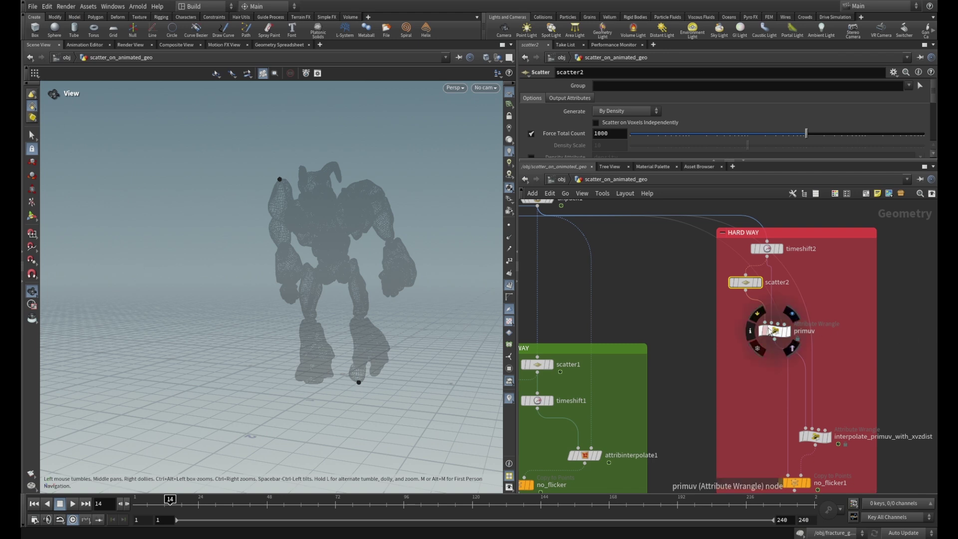
{"action": "left_click", "coordinate": [772, 331]}
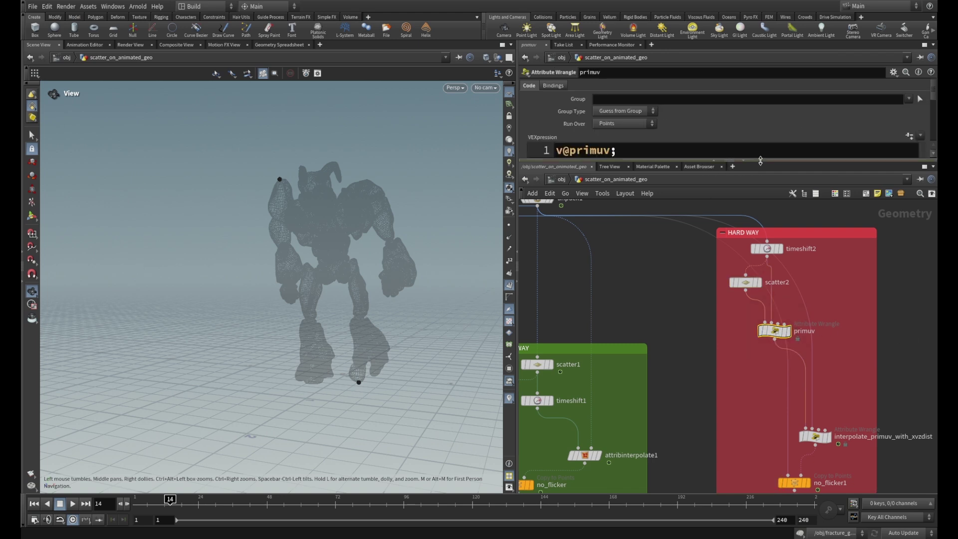
{"action": "left_click_drag", "start_coordinate": [761, 160], "coordinate": [760, 237]}
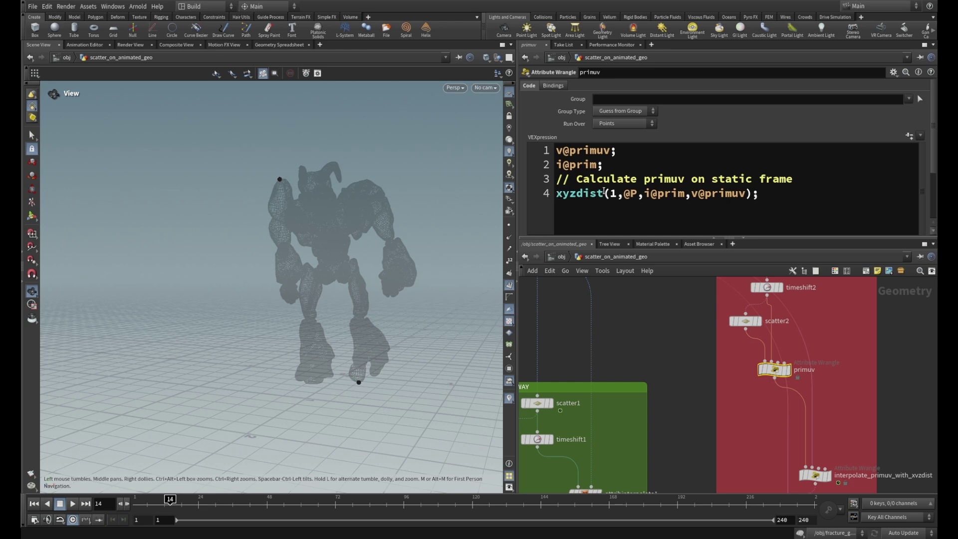
Step: Examine the i@prim, v@primuv and @P arguments of the xyzdist call in the primuv wrangle
{"action": "scroll", "coordinate": [829, 369], "scroll_direction": "down", "scroll_amount": 2}
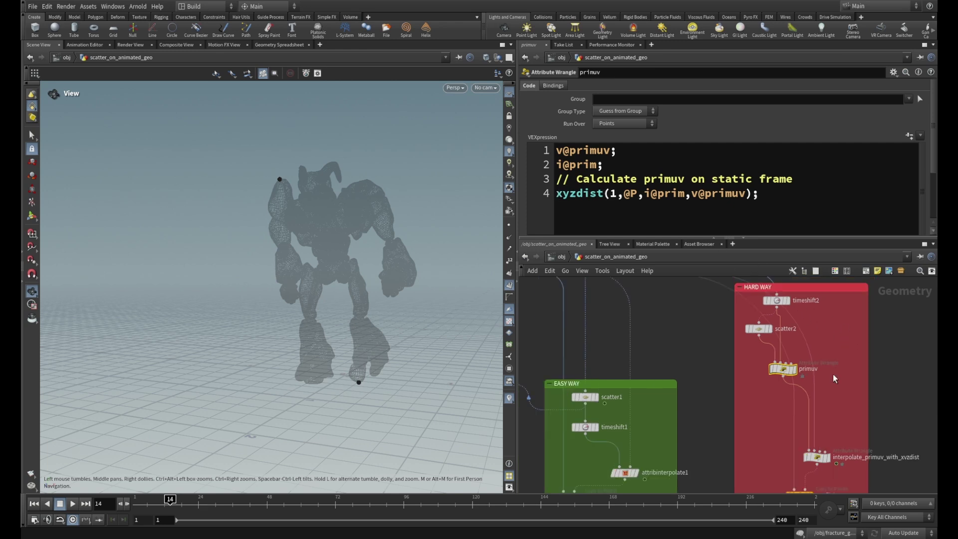
{"action": "middle_click_drag", "start_coordinate": [841, 381], "coordinate": [797, 390]}
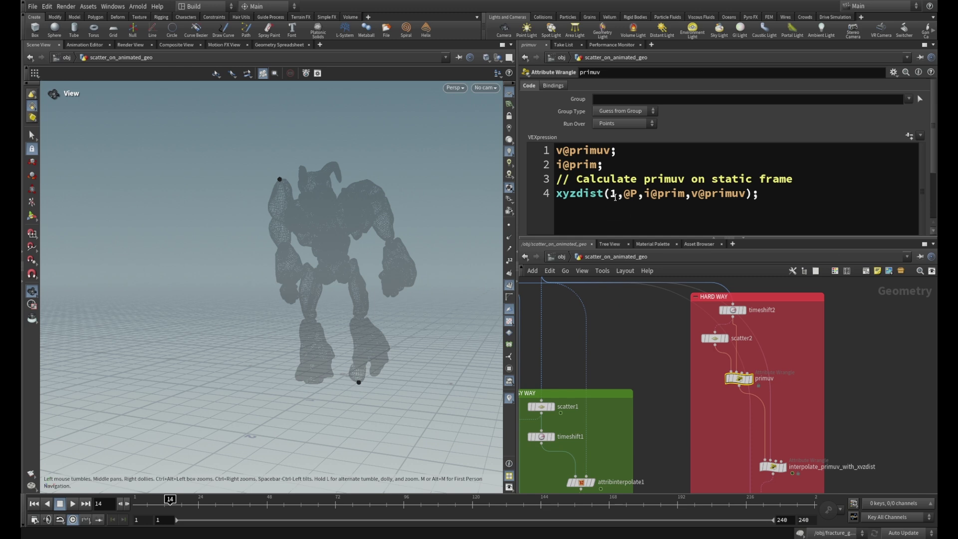
{"action": "left_click", "coordinate": [703, 223]}
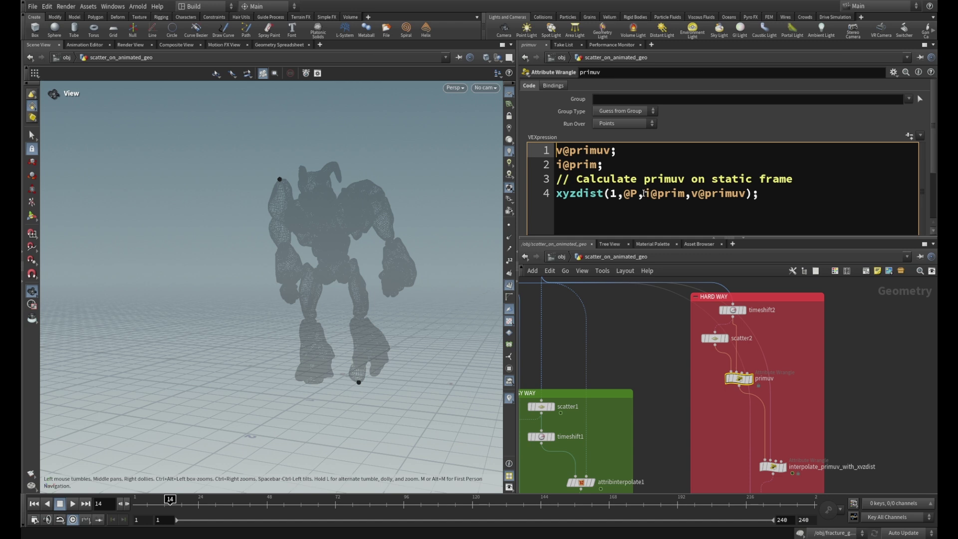
{"action": "left_click_drag", "start_coordinate": [645, 193], "coordinate": [745, 195]}
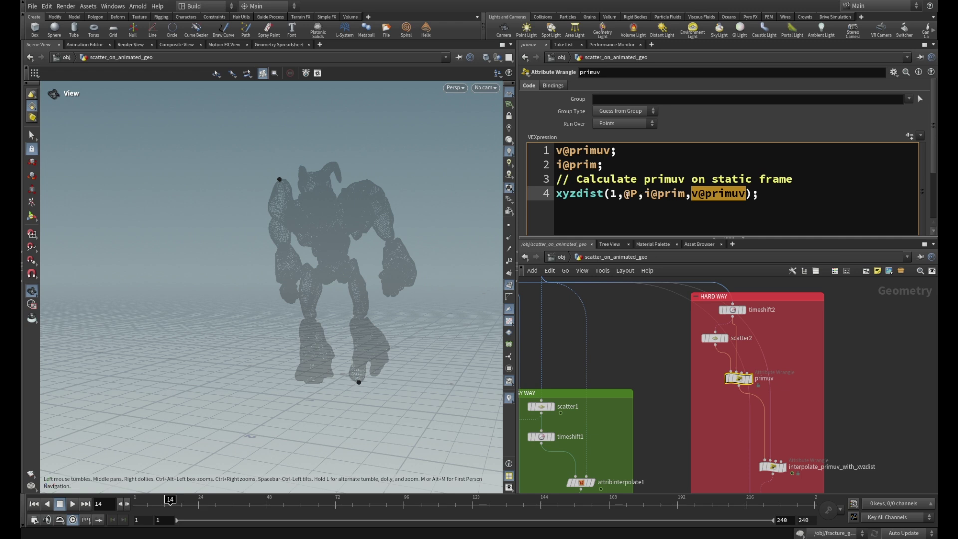
{"action": "left_click_drag", "start_coordinate": [639, 194], "coordinate": [623, 195]}
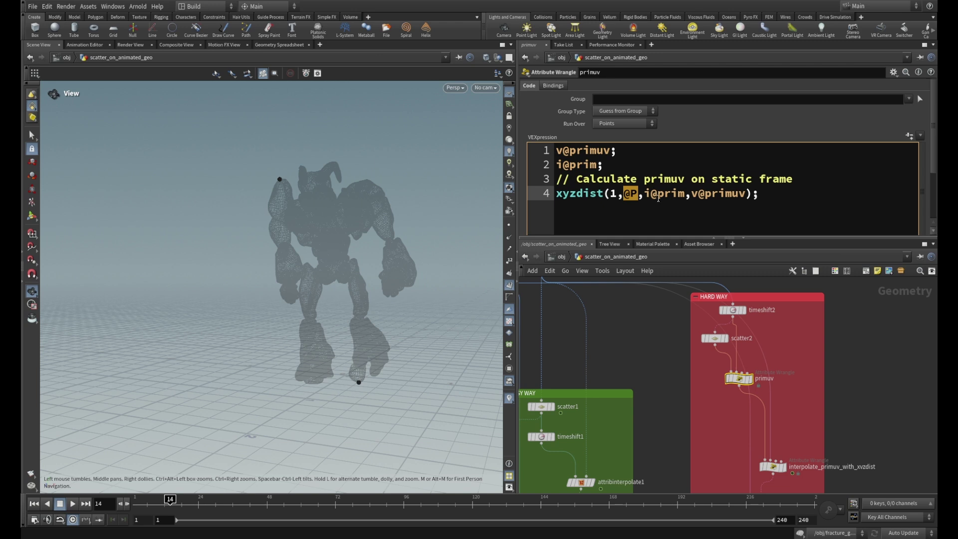
Step: Open the interpolation wrangle below primuv and examine its primuv expression, highlighting the v@P assignment
{"action": "middle_click_drag", "start_coordinate": [846, 413], "coordinate": [837, 336]}
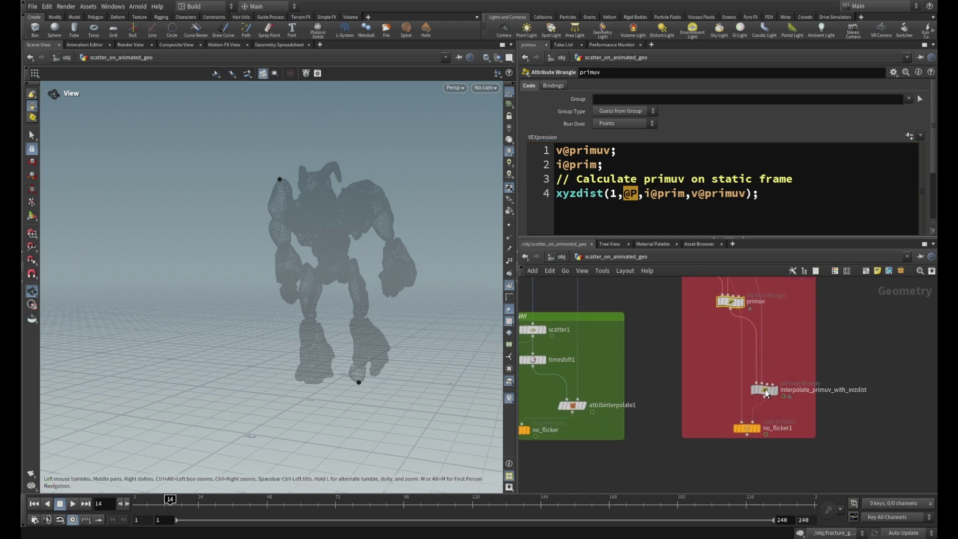
{"action": "left_click", "coordinate": [765, 391]}
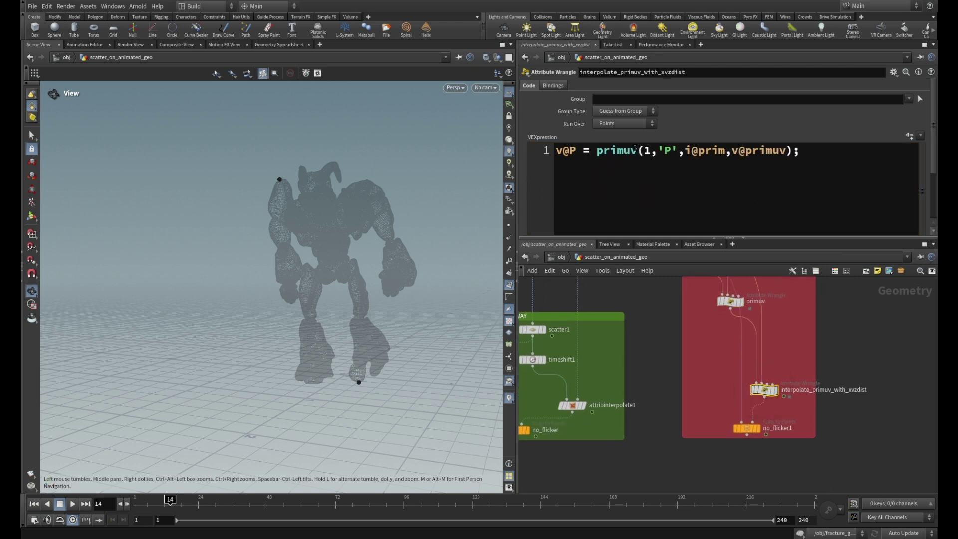
{"action": "scroll", "coordinate": [797, 349], "scroll_direction": "down", "scroll_amount": 2}
{"action": "middle_click_drag", "start_coordinate": [798, 350], "coordinate": [794, 376]}
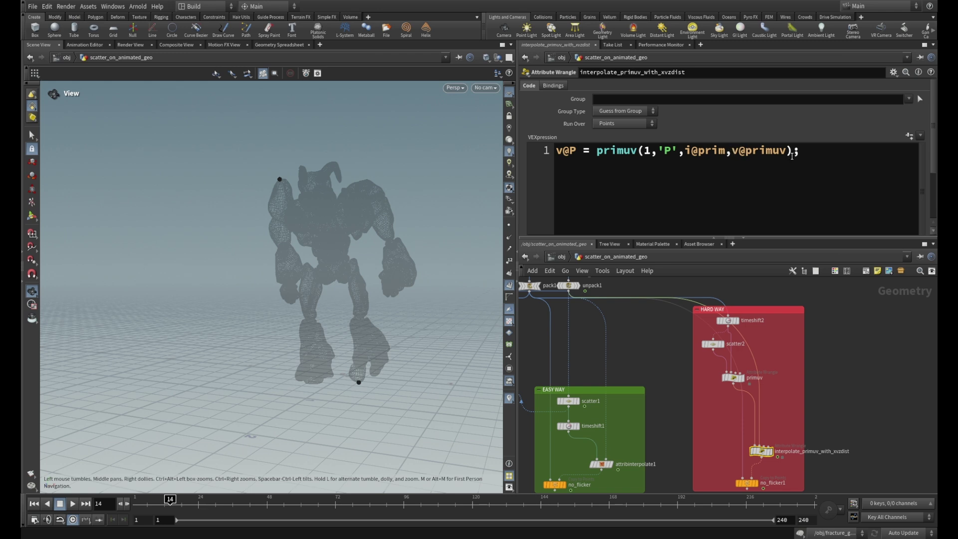
{"action": "middle_click_drag", "start_coordinate": [819, 361], "coordinate": [821, 328]}
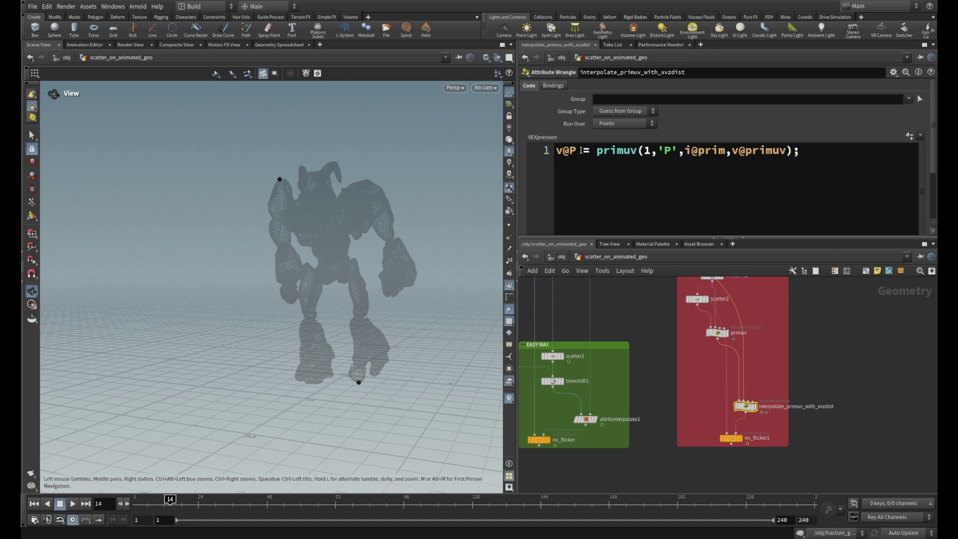
{"action": "left_click_drag", "start_coordinate": [574, 149], "coordinate": [554, 148]}
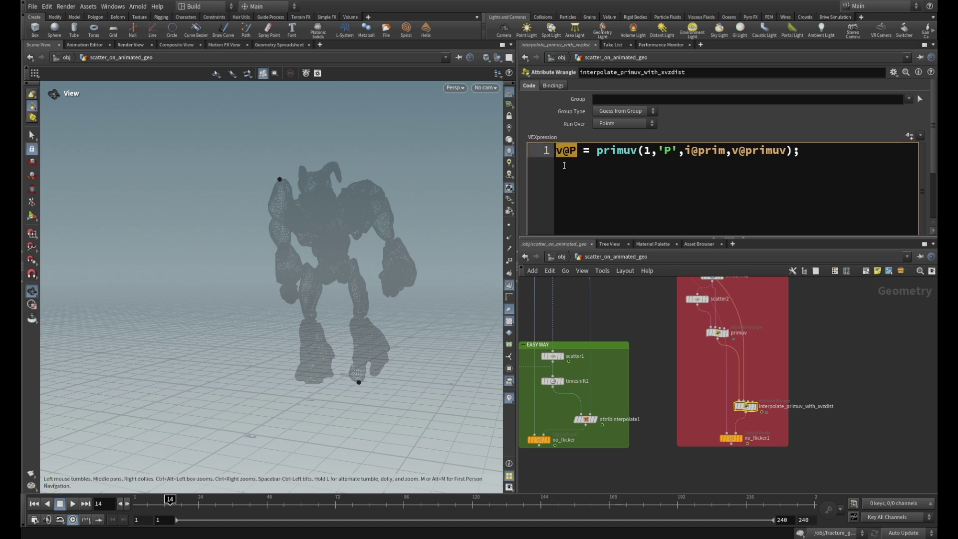
Step: Inspect the scattered point on the character's shoulder up close in the viewport
{"action": "right_click_drag", "start_coordinate": [288, 180], "coordinate": [398, 207]}
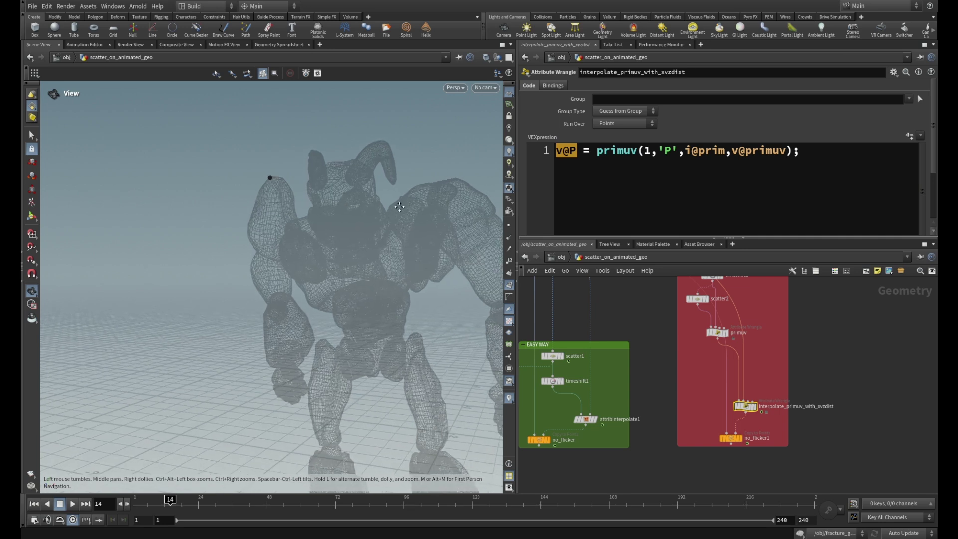
{"action": "middle_click_drag", "start_coordinate": [398, 208], "coordinate": [269, 192]}
{"action": "right_click_drag", "start_coordinate": [270, 199], "coordinate": [229, 179]}
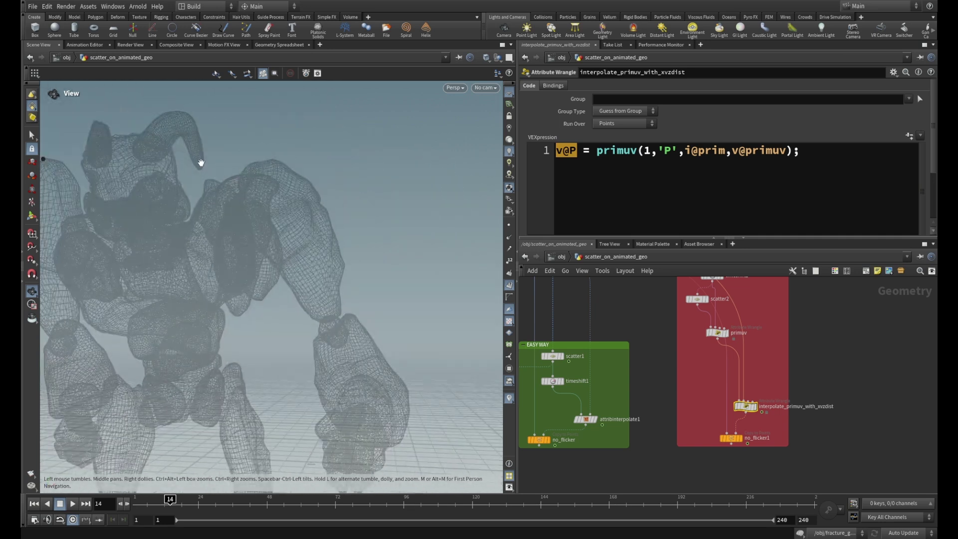
{"action": "scroll", "coordinate": [299, 190], "scroll_direction": "down", "scroll_amount": 4}
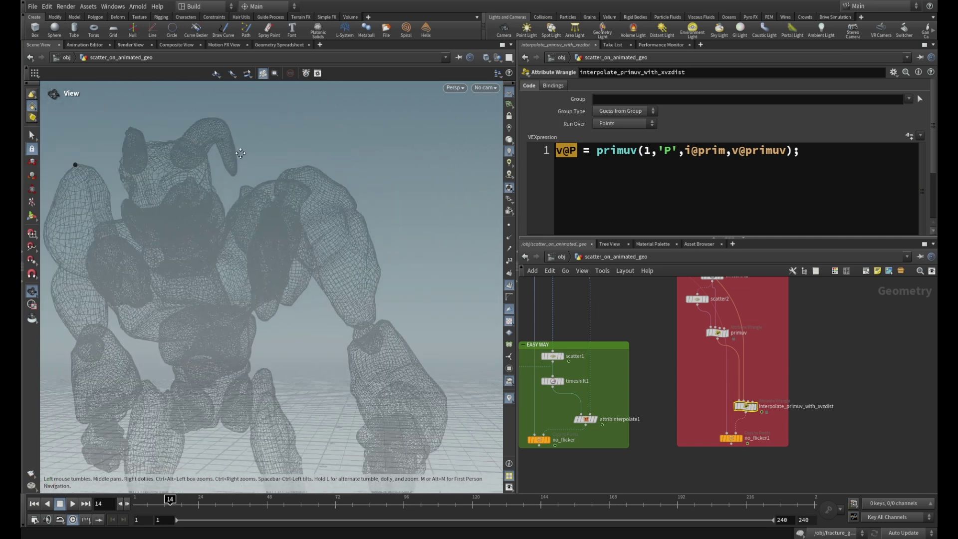
Step: Reopen the primuv wrangle and relate its xyzdist function to the shoulder point on the wireframe
{"action": "scroll", "coordinate": [807, 400], "scroll_direction": "up", "scroll_amount": 3}
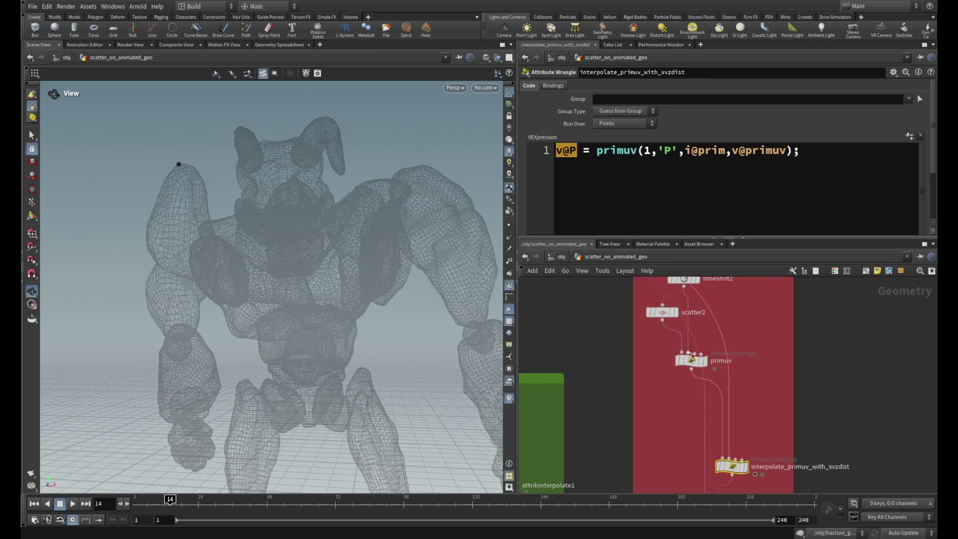
{"action": "left_click", "coordinate": [691, 366]}
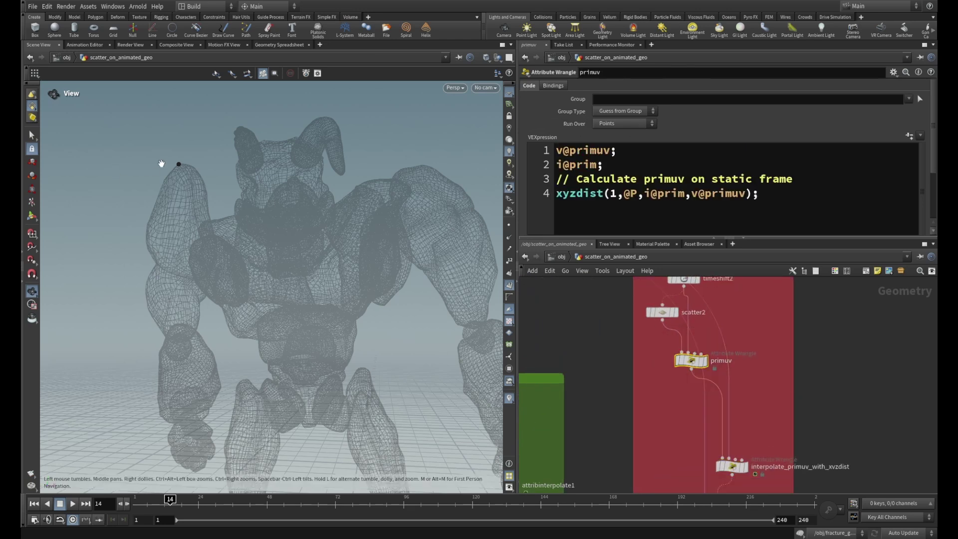
{"action": "scroll", "coordinate": [218, 156], "scroll_direction": "up", "scroll_amount": 3}
{"action": "scroll", "coordinate": [293, 160], "scroll_direction": "up", "scroll_amount": 5}
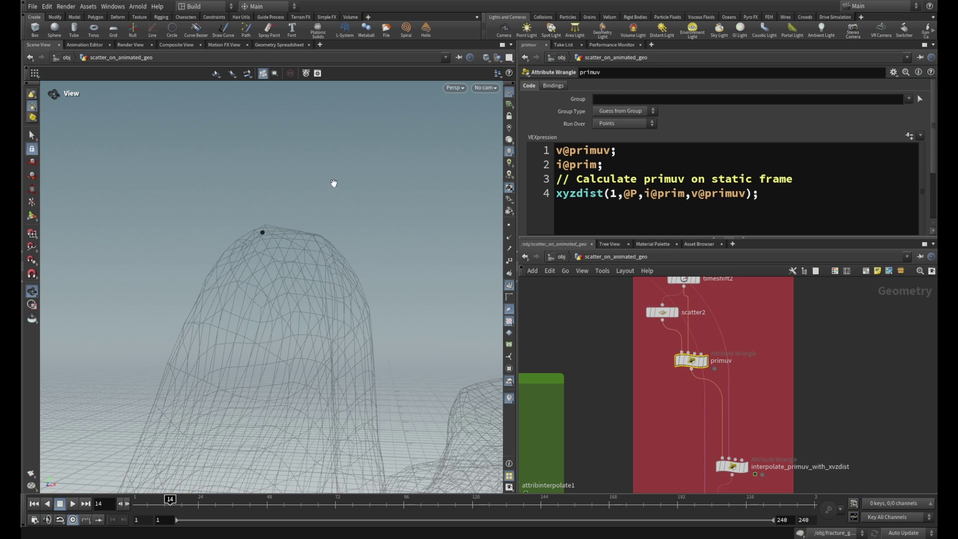
{"action": "double_click", "coordinate": [594, 193]}
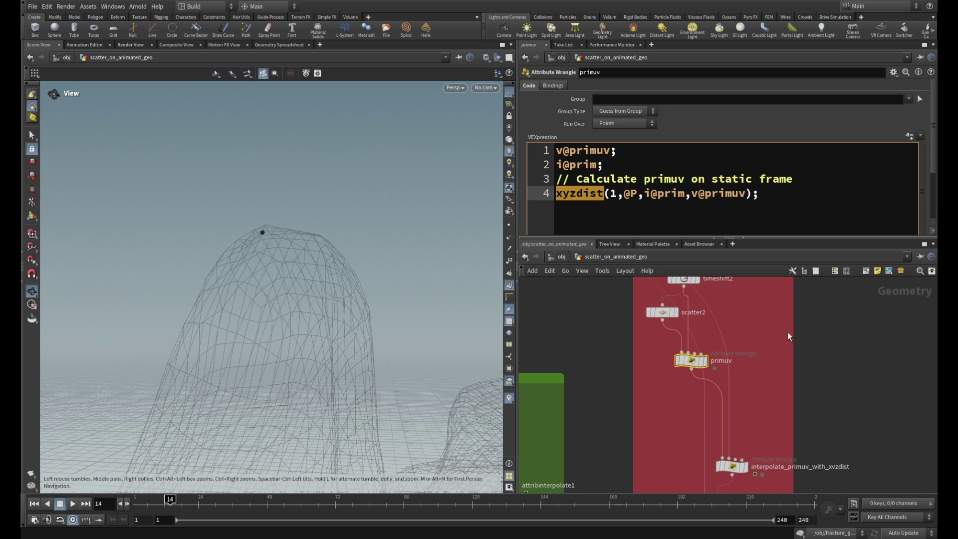
Step: Return to the interpolation wrangle and compare its primuv expression with the shoulder point in the viewport
{"action": "scroll", "coordinate": [790, 337], "scroll_direction": "down", "scroll_amount": 3}
{"action": "middle_click_drag", "start_coordinate": [834, 385], "coordinate": [833, 337]}
{"action": "scroll", "coordinate": [808, 340], "scroll_direction": "up", "scroll_amount": 3}
{"action": "left_click", "coordinate": [706, 406]}
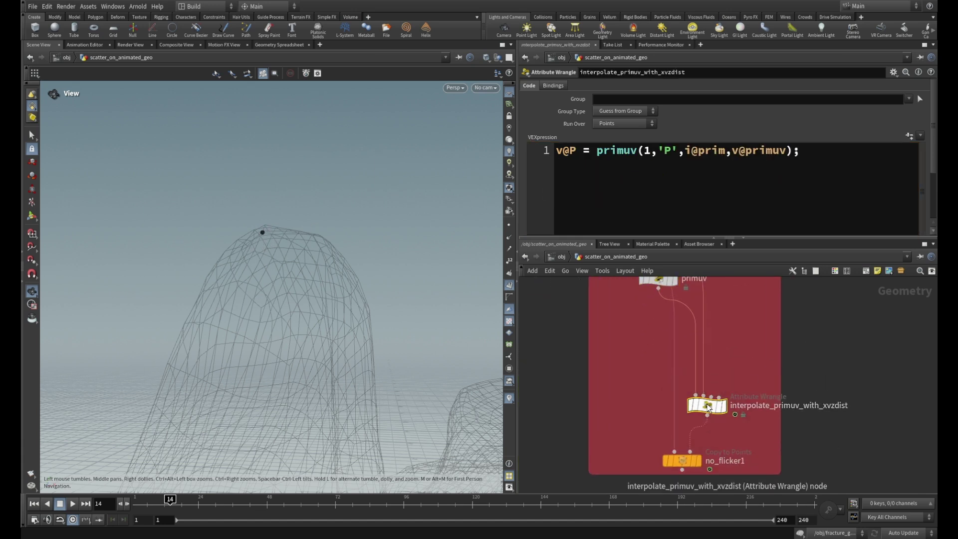
{"action": "mouse_move", "coordinate": [324, 208]}
{"action": "left_mouse_down"}
{"action": "mouse_move", "coordinate": [344, 250]}
{"action": "mouse_move", "coordinate": [327, 204]}
{"action": "left_mouse_up"}
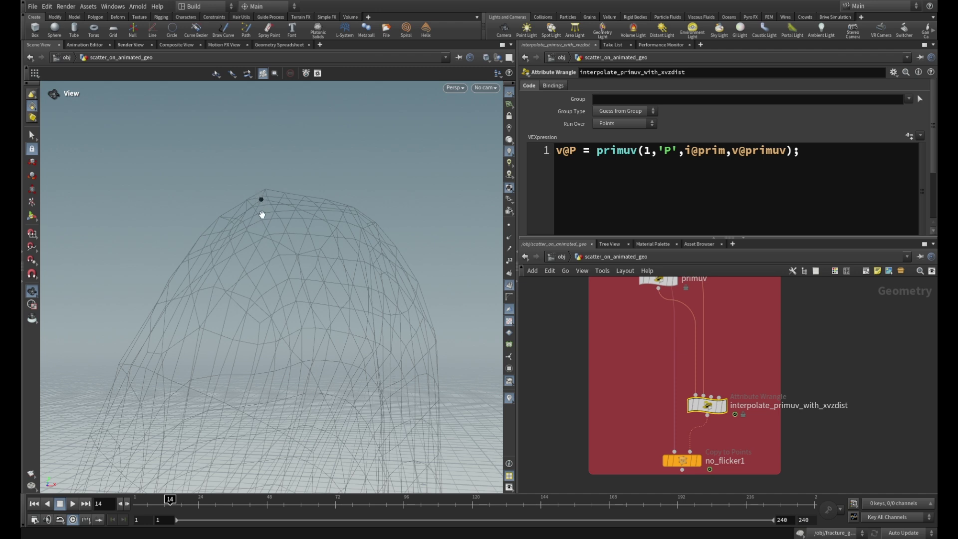
Step: Display the no_flicker1 copy node with the whole character in view and play the animation from the first frame
{"action": "middle_click_drag", "start_coordinate": [823, 381], "coordinate": [839, 297]}
{"action": "left_click", "coordinate": [715, 384]}
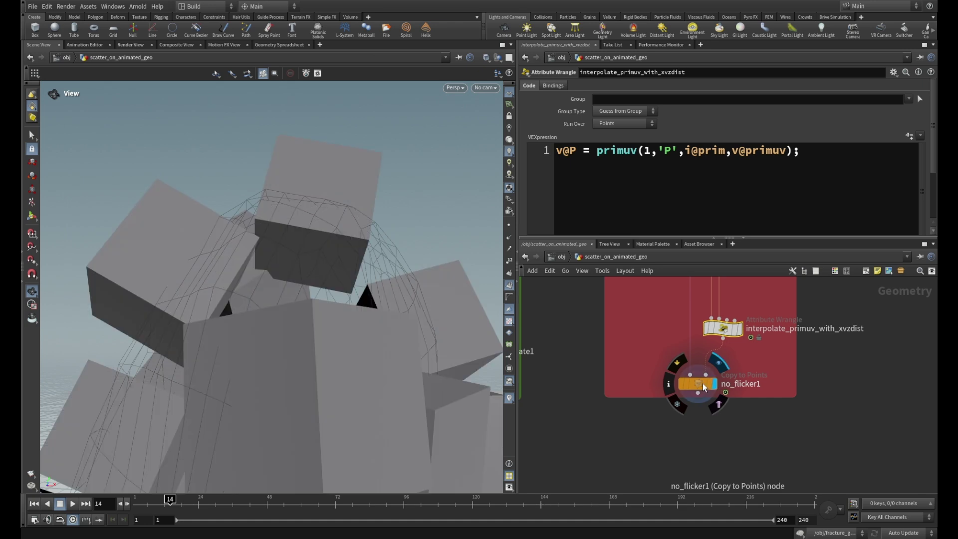
{"action": "left_click", "coordinate": [700, 387]}
{"action": "right_click_drag", "start_coordinate": [416, 225], "coordinate": [80, 167]}
{"action": "left_click_drag", "start_coordinate": [372, 197], "coordinate": [350, 356]}
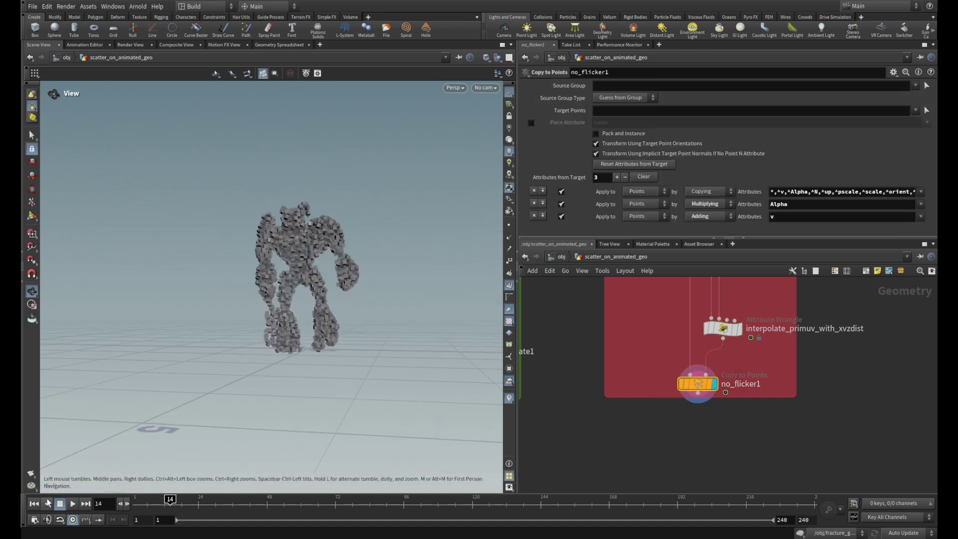
{"action": "left_click", "coordinate": [34, 504]}
{"action": "left_click", "coordinate": [73, 504]}
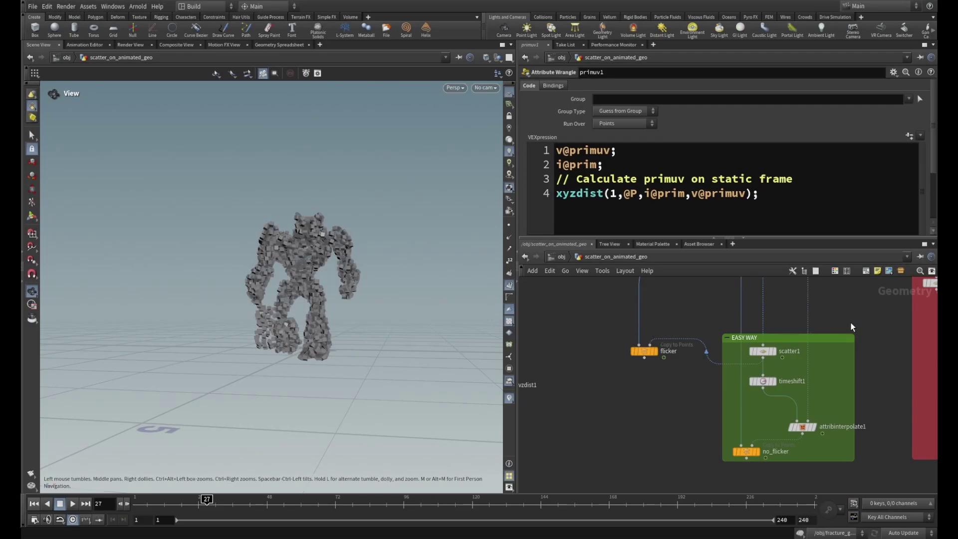
Step: Review the EASY WAY network box and open the parameters of its scatter1 node
{"action": "scroll", "coordinate": [851, 323], "scroll_direction": "up", "scroll_amount": 2}
{"action": "middle_click_drag", "start_coordinate": [813, 323], "coordinate": [821, 286]}
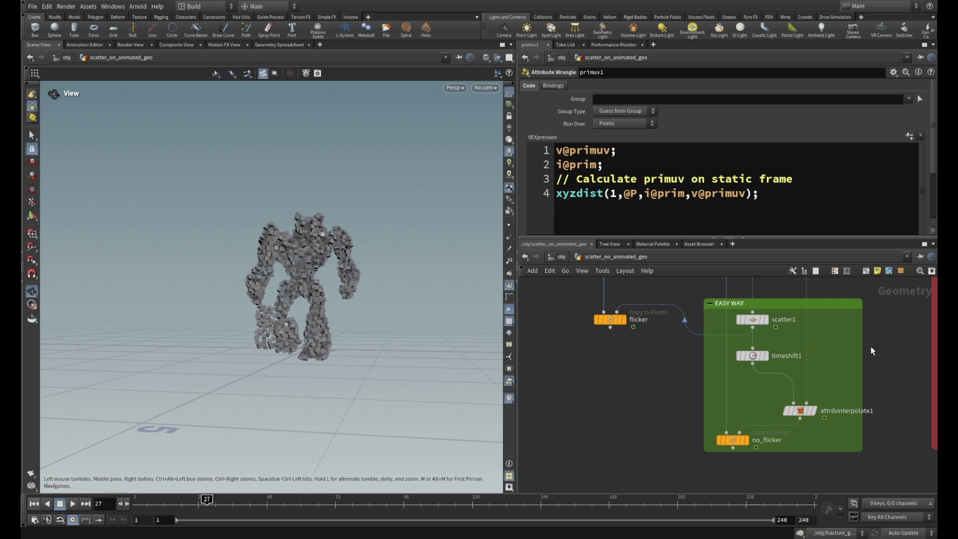
{"action": "middle_click_drag", "start_coordinate": [878, 349], "coordinate": [877, 377]}
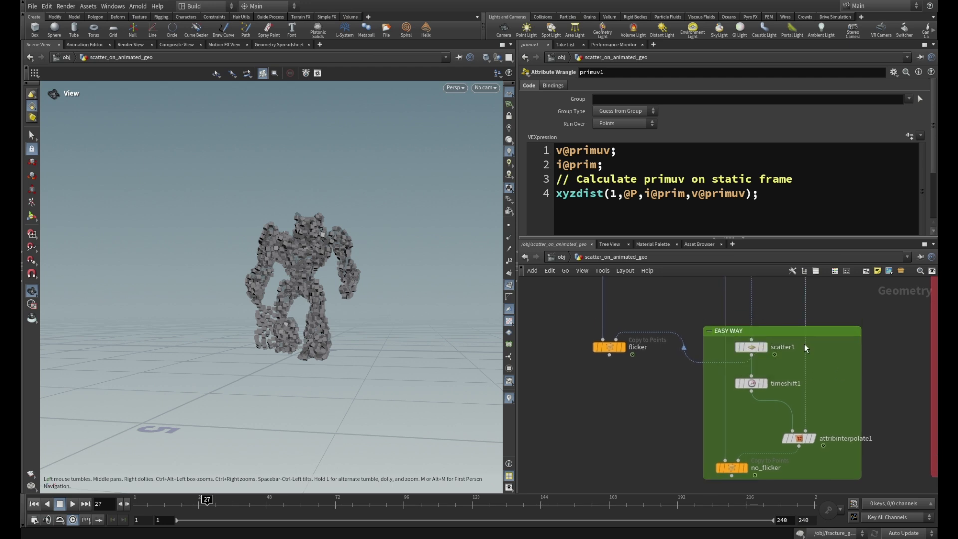
{"action": "scroll", "coordinate": [866, 378], "scroll_direction": "down", "scroll_amount": 2}
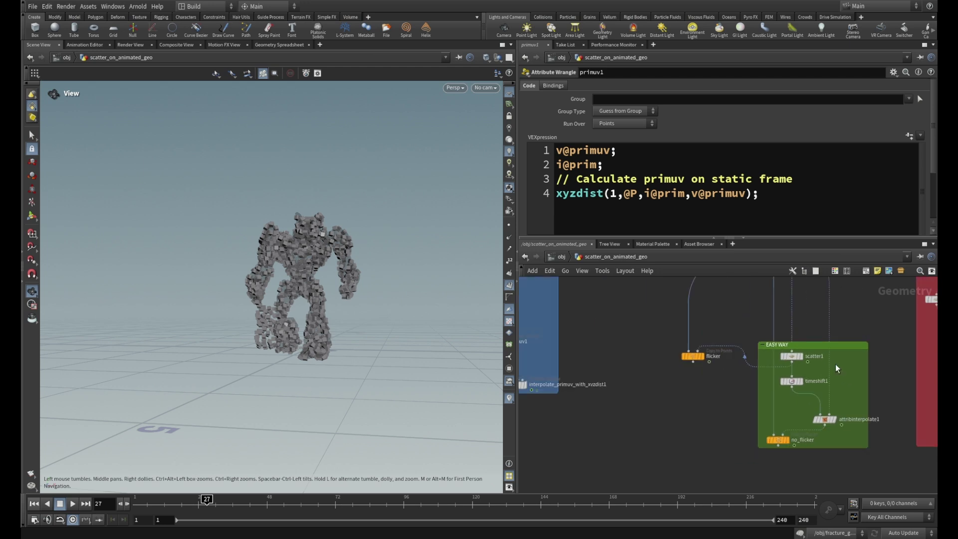
{"action": "left_click", "coordinate": [790, 355]}
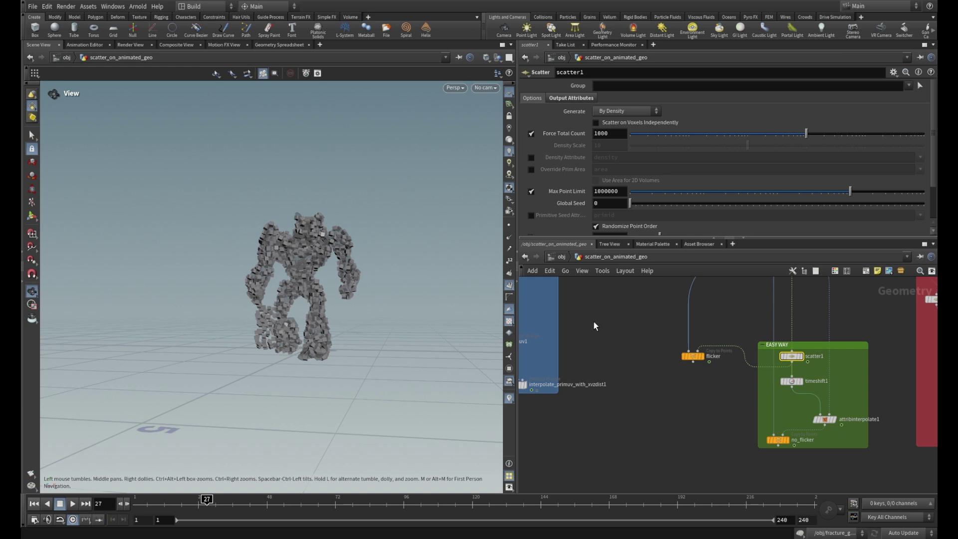
Step: Open the primuv1 wrangle in the EXPLANATION box and highlight its v@primuv and i@prim declarations
{"action": "scroll", "coordinate": [593, 326], "scroll_direction": "down", "scroll_amount": 1}
{"action": "middle_click_drag", "start_coordinate": [594, 326], "coordinate": [755, 349]}
{"action": "scroll", "coordinate": [696, 356], "scroll_direction": "up", "scroll_amount": 6}
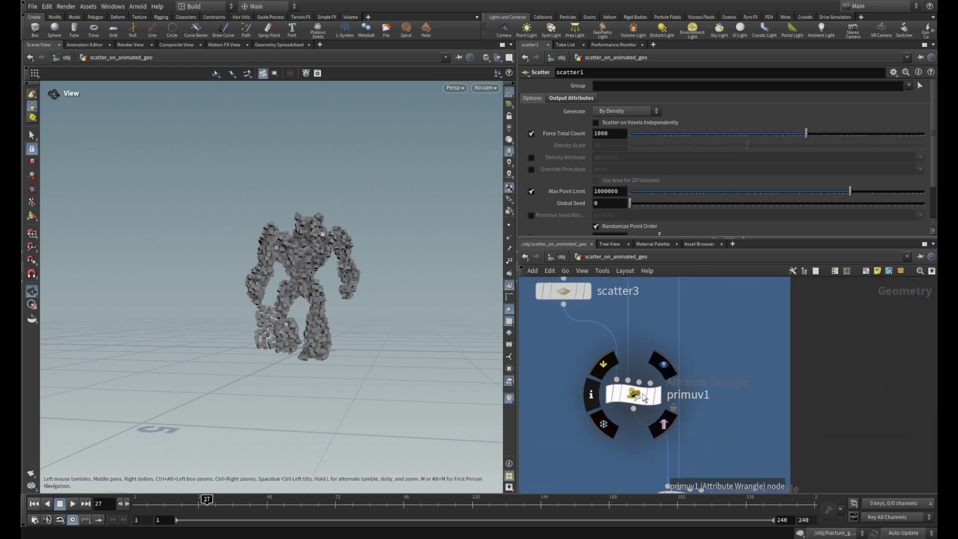
{"action": "left_click", "coordinate": [643, 398]}
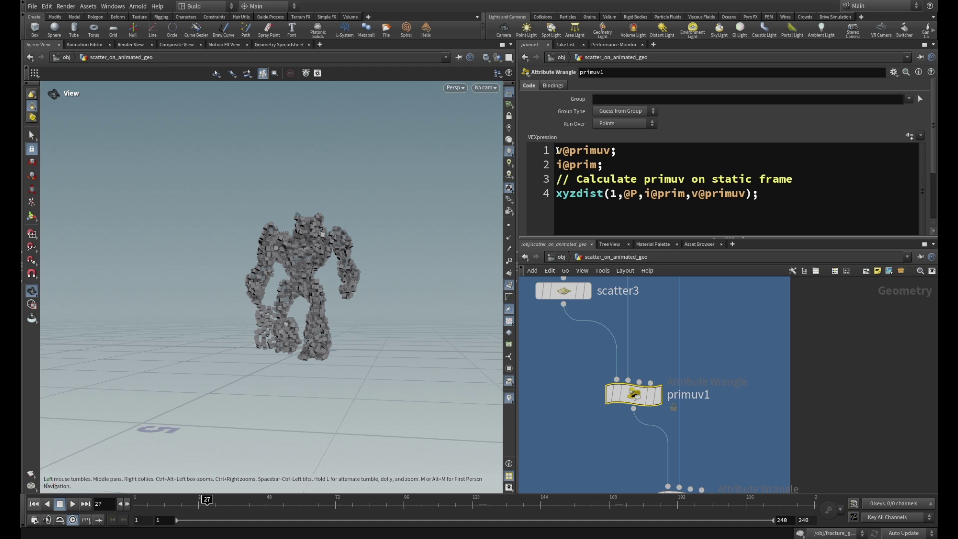
{"action": "left_click_drag", "start_coordinate": [558, 150], "coordinate": [613, 152]}
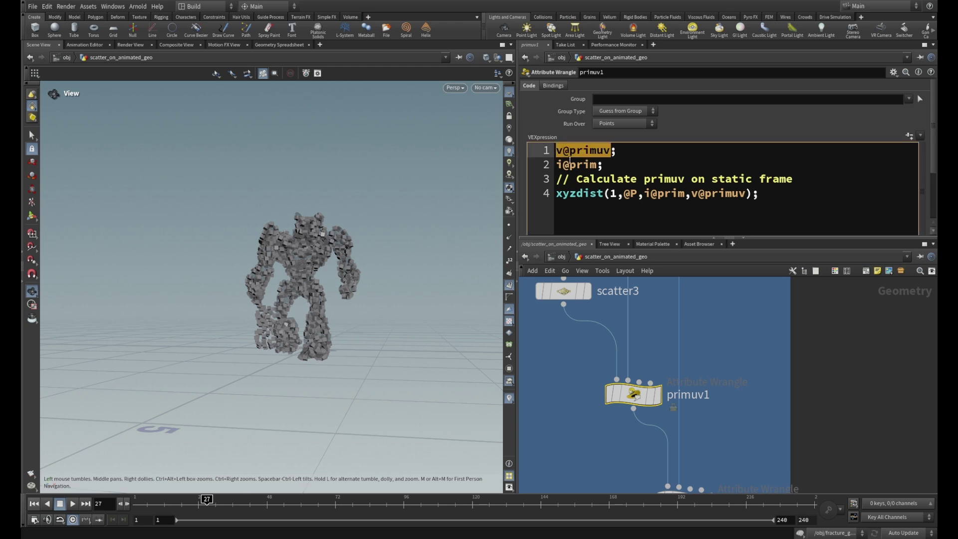
{"action": "left_click_drag", "start_coordinate": [557, 164], "coordinate": [596, 169]}
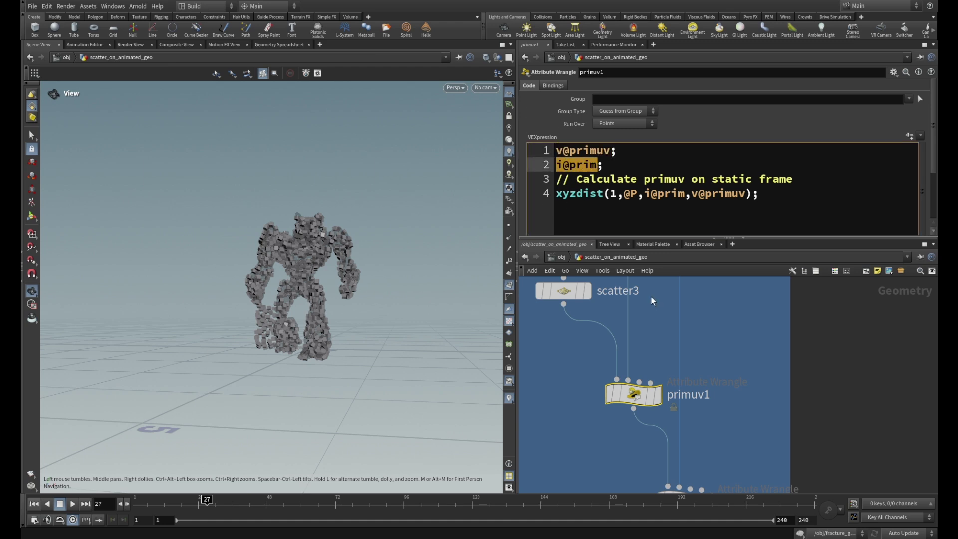
Step: Reopen scatter1 in the EASY WAY box and show its output attribute settings for primitive number and UVW
{"action": "scroll", "coordinate": [723, 343], "scroll_direction": "down", "scroll_amount": 2}
{"action": "scroll", "coordinate": [718, 300], "scroll_direction": "down", "scroll_amount": 3}
{"action": "middle_click_drag", "start_coordinate": [822, 335], "coordinate": [637, 365]}
{"action": "middle_click_drag", "start_coordinate": [764, 345], "coordinate": [757, 341]}
{"action": "scroll", "coordinate": [854, 429], "scroll_direction": "up", "scroll_amount": 3}
{"action": "left_click", "coordinate": [713, 349]}
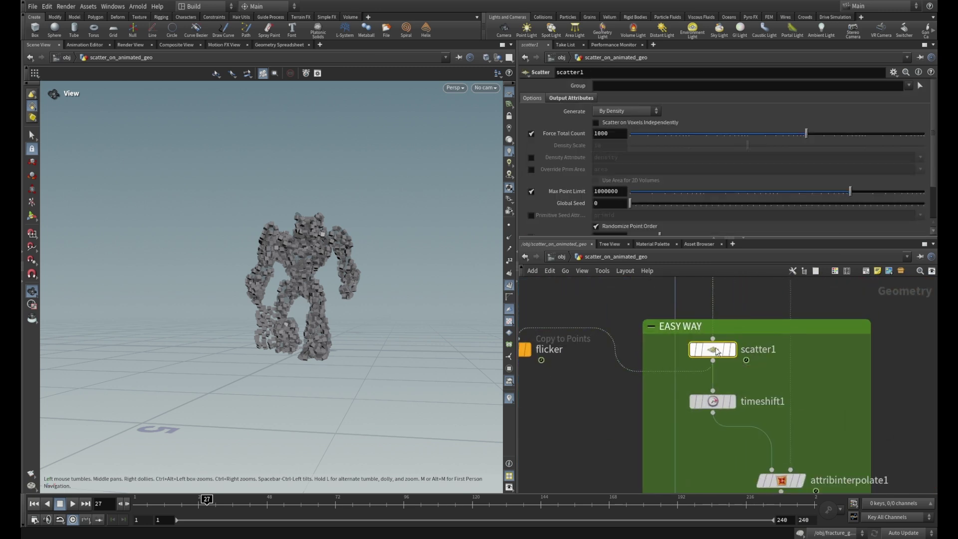
{"action": "left_click", "coordinate": [571, 98]}
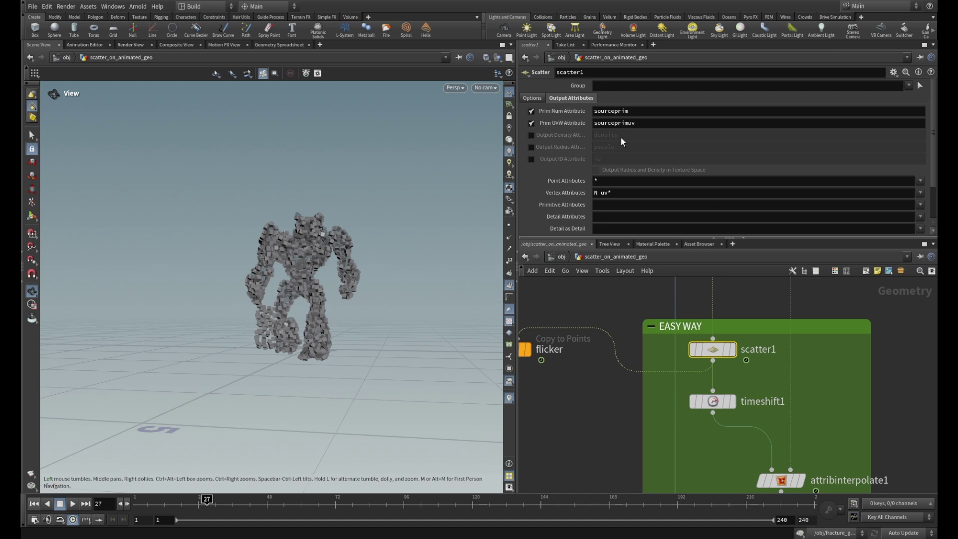
Step: Display the scatter1 node of the EASY WAY box and show its point attributes in the geometry spreadsheet
{"action": "middle_click_drag", "start_coordinate": [825, 382], "coordinate": [868, 397]}
{"action": "scroll", "coordinate": [793, 414], "scroll_direction": "down", "scroll_amount": 3}
{"action": "scroll", "coordinate": [704, 372], "scroll_direction": "down", "scroll_amount": 3}
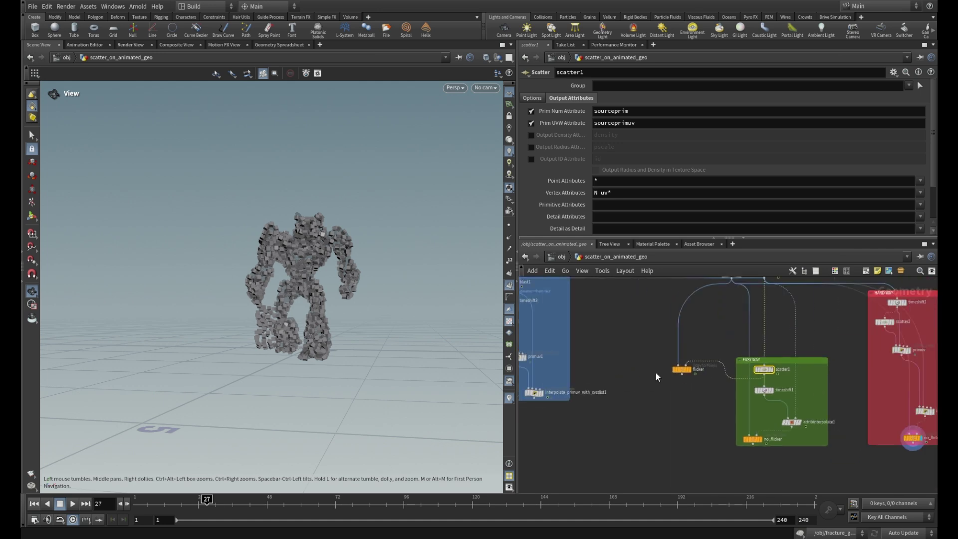
{"action": "middle_click_drag", "start_coordinate": [608, 371], "coordinate": [824, 372]}
{"action": "scroll", "coordinate": [780, 361], "scroll_direction": "up", "scroll_amount": 3}
{"action": "key", "text": "f"}
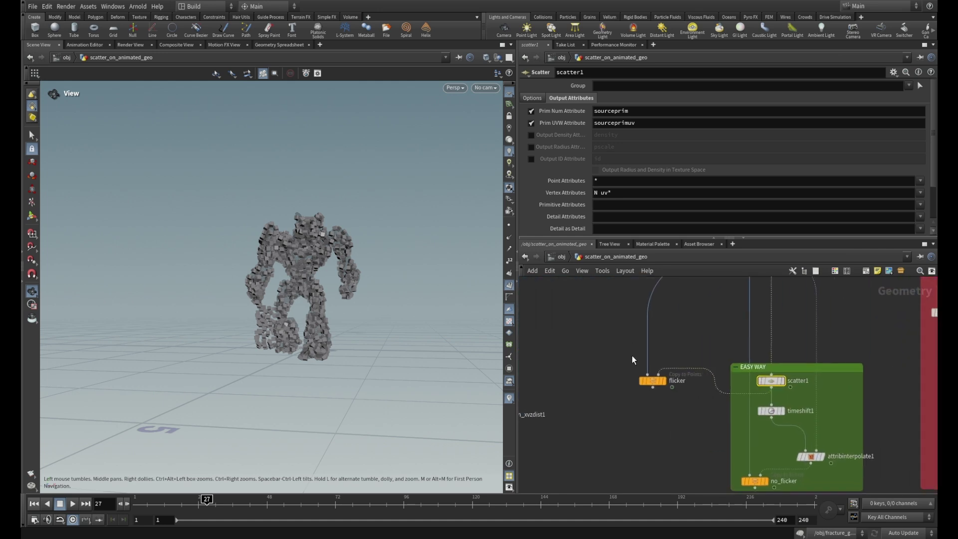
{"action": "left_click", "coordinate": [782, 368]}
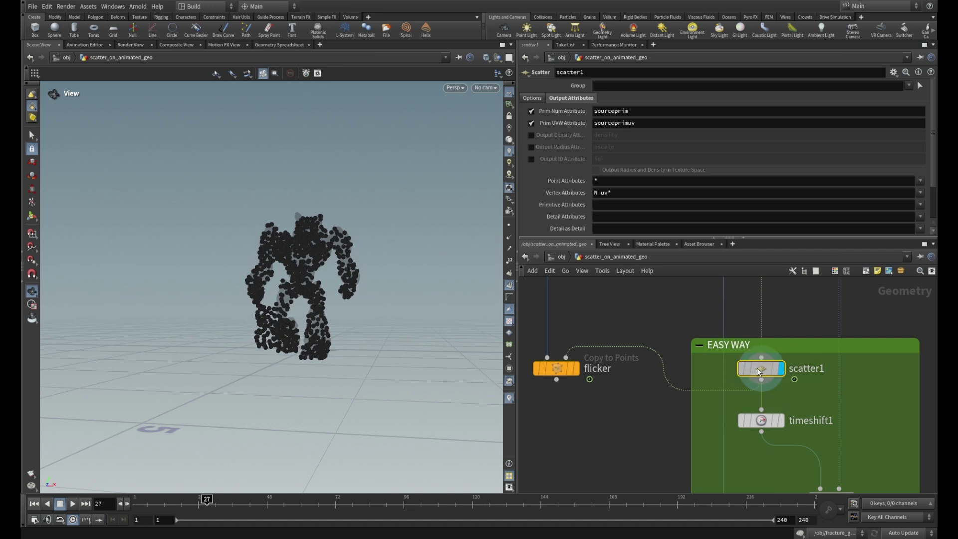
{"action": "left_click", "coordinate": [281, 45]}
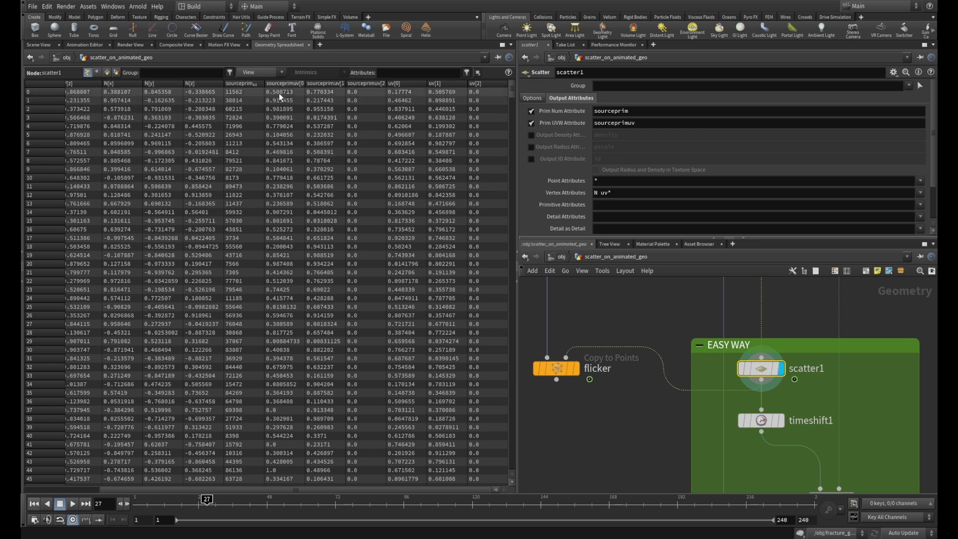
Step: Select the primuv1 wrangle in the EXPLANATION box to inspect its prim and primuv attributes in the spreadsheet
{"action": "scroll", "coordinate": [566, 376], "scroll_direction": "down", "scroll_amount": 5}
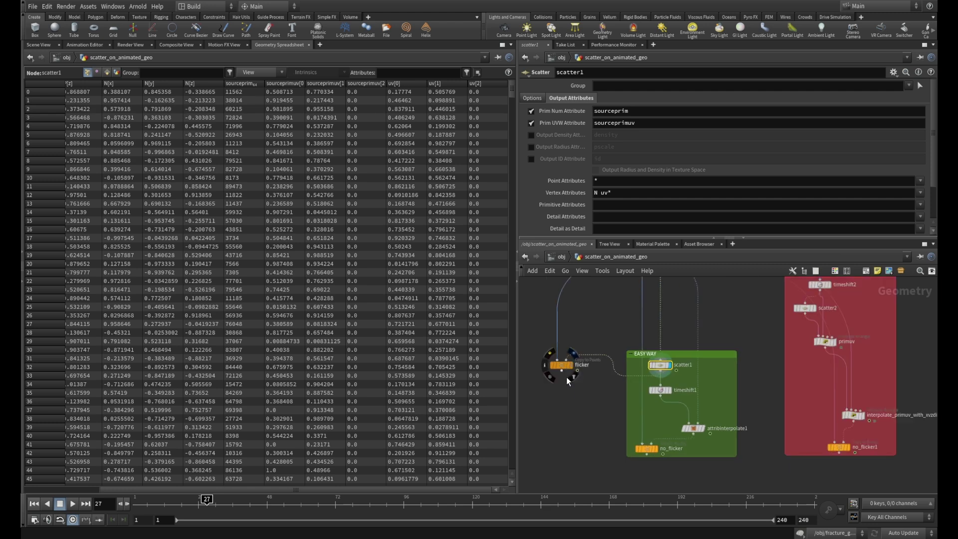
{"action": "middle_click_drag", "start_coordinate": [574, 402], "coordinate": [728, 414]}
{"action": "scroll", "coordinate": [624, 374], "scroll_direction": "up", "scroll_amount": 8}
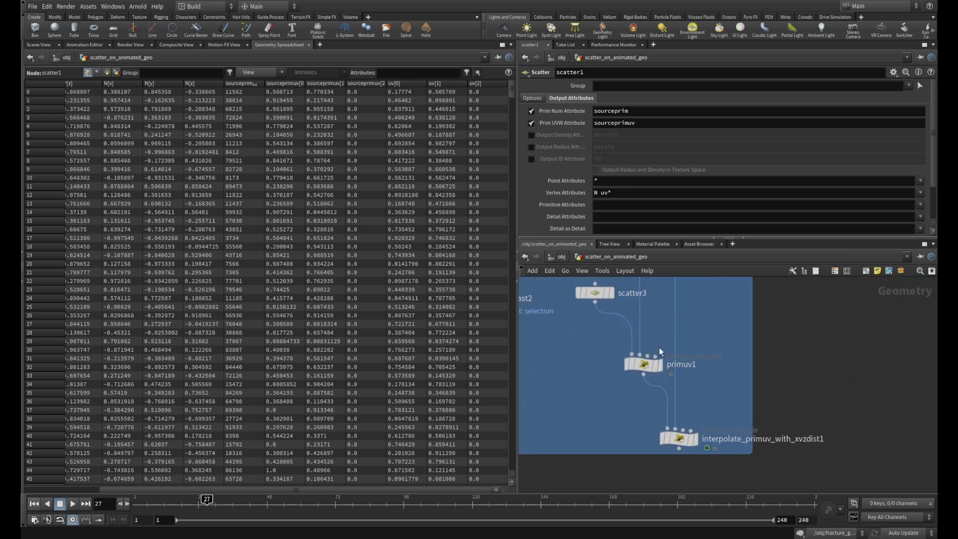
{"action": "middle_click_drag", "start_coordinate": [653, 296], "coordinate": [679, 388]}
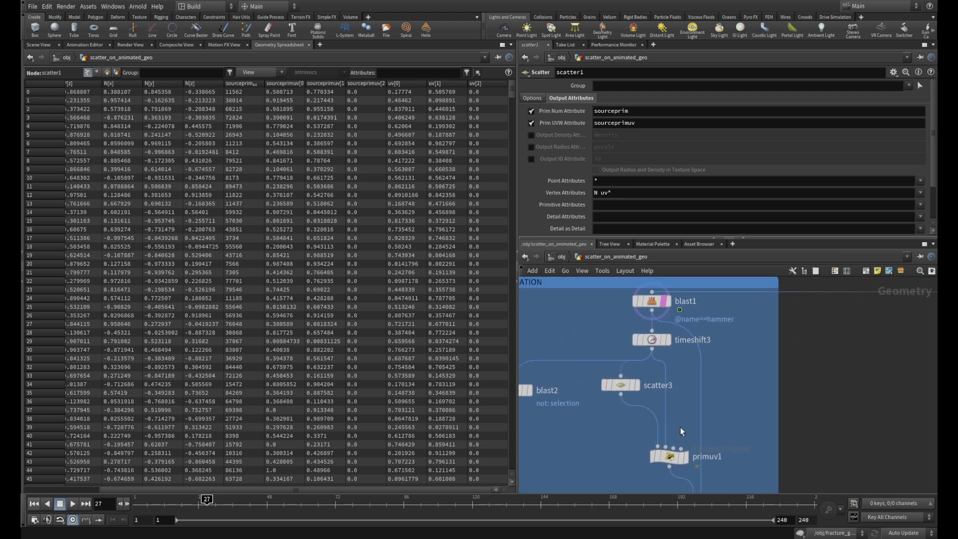
{"action": "middle_click_drag", "start_coordinate": [682, 432], "coordinate": [691, 351]}
{"action": "left_click", "coordinate": [677, 375]}
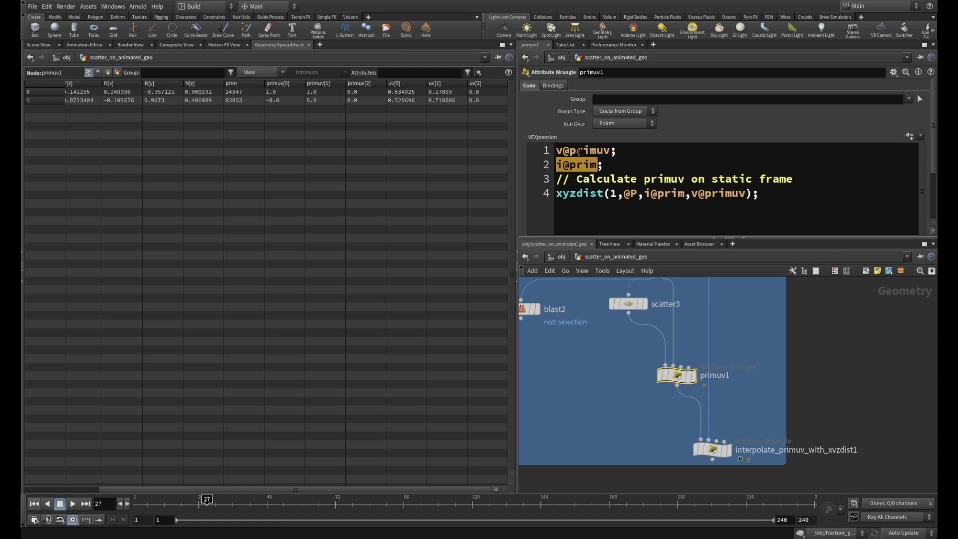
Step: Go back to scatter1 in the EASY WAY box to compare its sourceprim and sourceprimuv attributes
{"action": "scroll", "coordinate": [768, 351], "scroll_direction": "down", "scroll_amount": 4}
{"action": "middle_click_drag", "start_coordinate": [814, 353], "coordinate": [560, 315]}
{"action": "scroll", "coordinate": [720, 373], "scroll_direction": "up", "scroll_amount": 3}
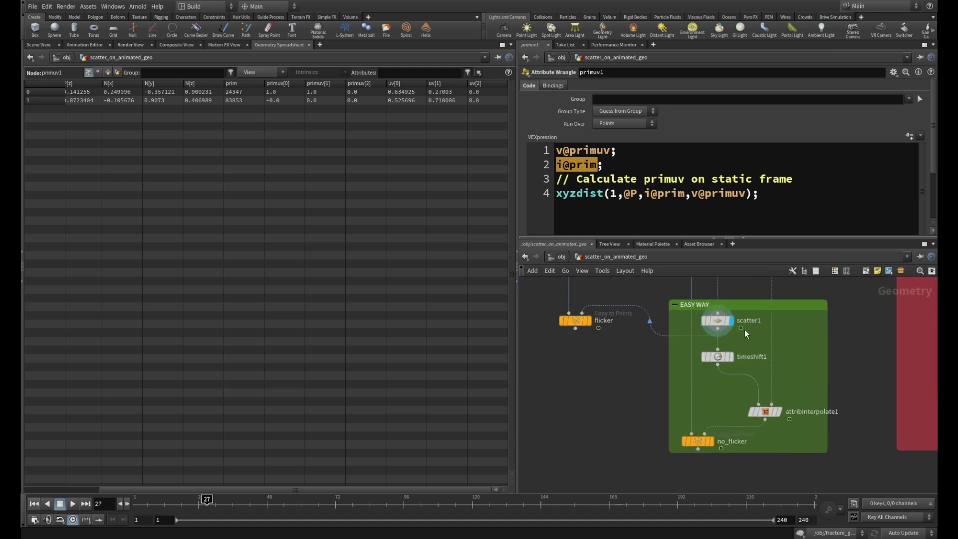
{"action": "middle_click_drag", "start_coordinate": [795, 343], "coordinate": [797, 372]}
{"action": "left_click", "coordinate": [721, 351]}
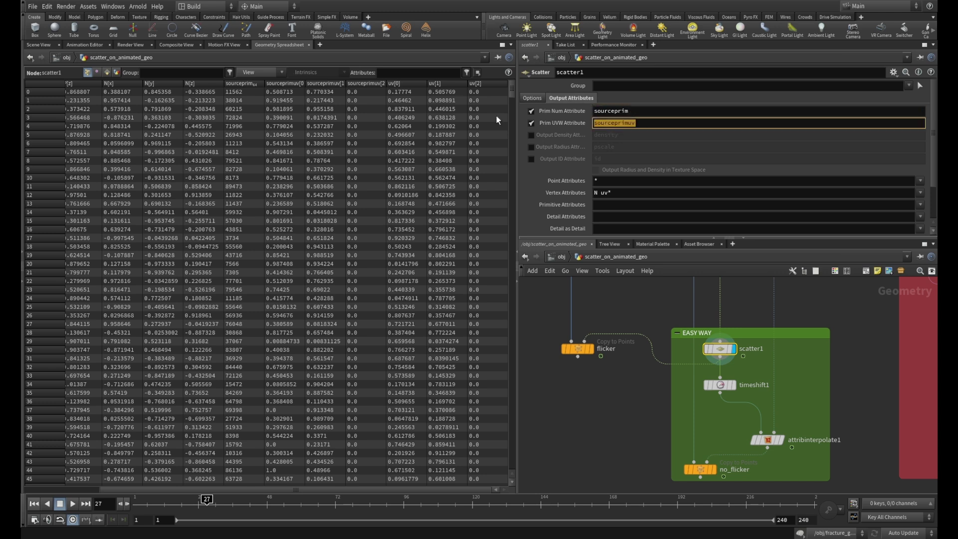
Step: Open the attribinterpolate1 node's parameters to review its element number and UVW weight attributes
{"action": "scroll", "coordinate": [715, 380], "scroll_direction": "down", "scroll_amount": 2}
{"action": "scroll", "coordinate": [714, 380], "scroll_direction": "down", "scroll_amount": 1}
{"action": "mouse_move", "coordinate": [779, 357]}
{"action": "middle_mouse_down"}
{"action": "mouse_move", "coordinate": [781, 330]}
{"action": "mouse_move", "coordinate": [759, 350]}
{"action": "mouse_move", "coordinate": [761, 336]}
{"action": "mouse_move", "coordinate": [783, 340]}
{"action": "middle_mouse_up"}
{"action": "scroll", "coordinate": [757, 351], "scroll_direction": "up", "scroll_amount": 2}
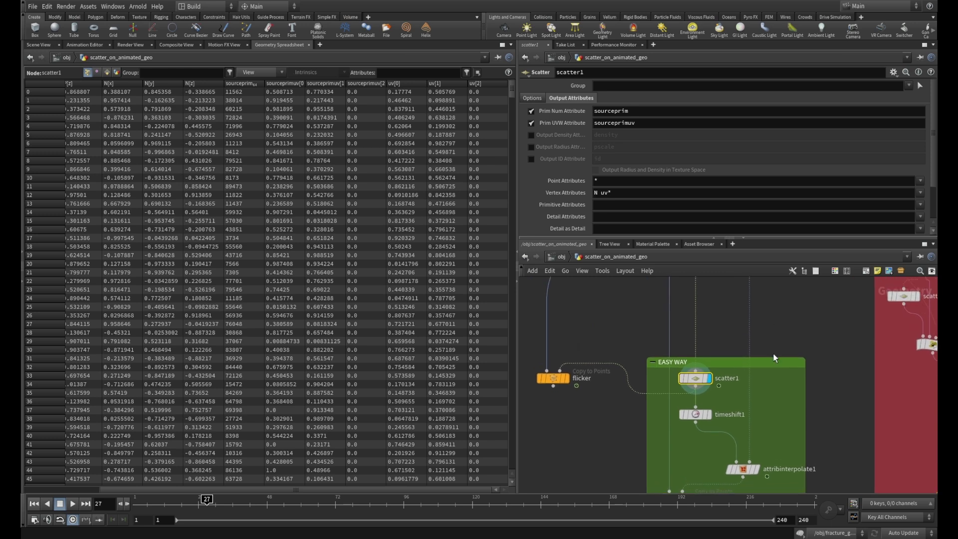
{"action": "middle_click_drag", "start_coordinate": [771, 450], "coordinate": [766, 381]}
{"action": "left_click", "coordinate": [737, 399]}
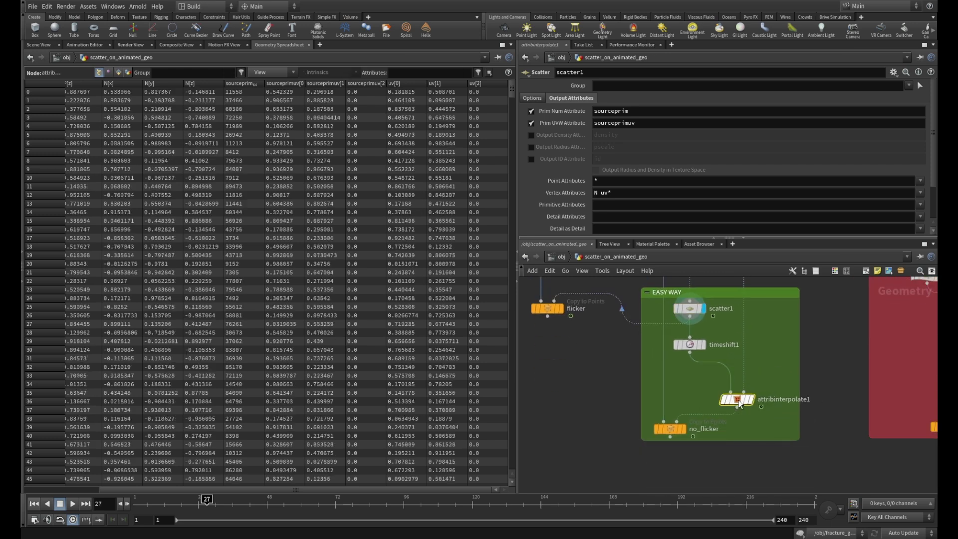
{"action": "mouse_move", "coordinate": [741, 405]}
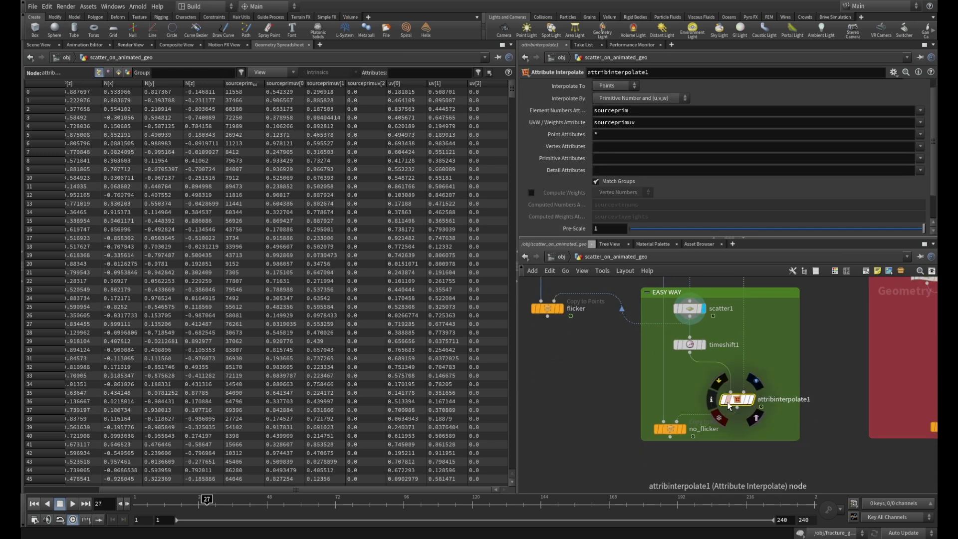
Step: Open the primuv interpolation wrangle at the end of the EXPLANATION box and highlight its i@prim and v@primuv arguments
{"action": "scroll", "coordinate": [814, 380], "scroll_direction": "down", "scroll_amount": 3}
{"action": "middle_click_drag", "start_coordinate": [823, 337], "coordinate": [880, 335]}
{"action": "middle_click_drag", "start_coordinate": [621, 370], "coordinate": [725, 380]}
{"action": "scroll", "coordinate": [636, 362], "scroll_direction": "up", "scroll_amount": 5}
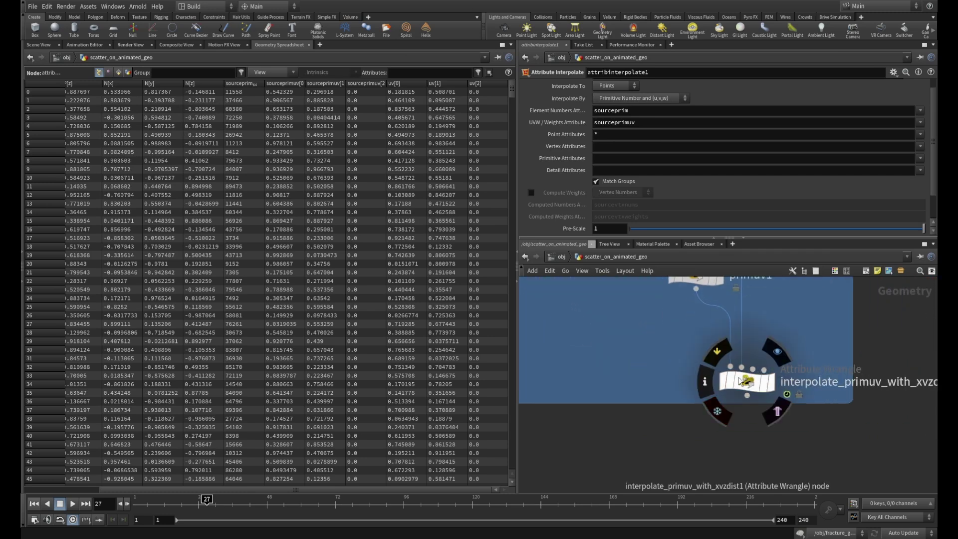
{"action": "left_click", "coordinate": [747, 383]}
{"action": "middle_click_drag", "start_coordinate": [849, 342], "coordinate": [749, 315]}
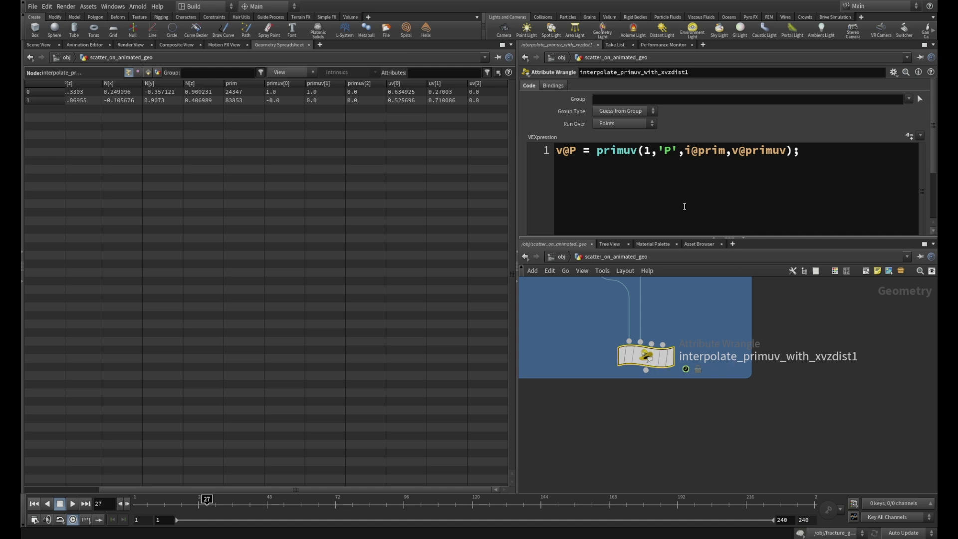
{"action": "left_click_drag", "start_coordinate": [686, 151], "coordinate": [782, 155]}
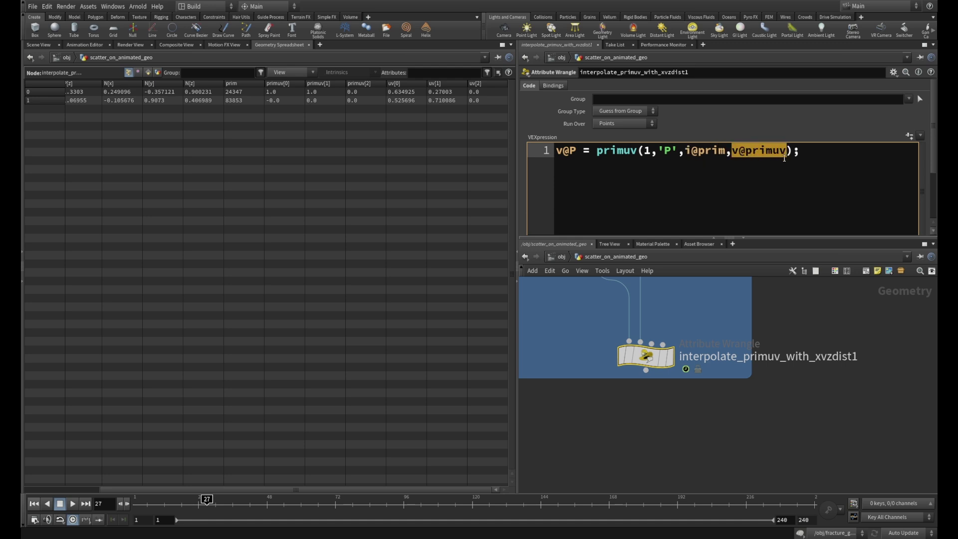
Step: Return from the EXPLANATION box to the EASY WAY box and open scatter1's output attribute settings
{"action": "scroll", "coordinate": [832, 418], "scroll_direction": "down", "scroll_amount": 5}
{"action": "middle_click_drag", "start_coordinate": [882, 388], "coordinate": [725, 404]}
{"action": "scroll", "coordinate": [769, 399], "scroll_direction": "down", "scroll_amount": 2}
{"action": "middle_click_drag", "start_coordinate": [782, 439], "coordinate": [679, 451]}
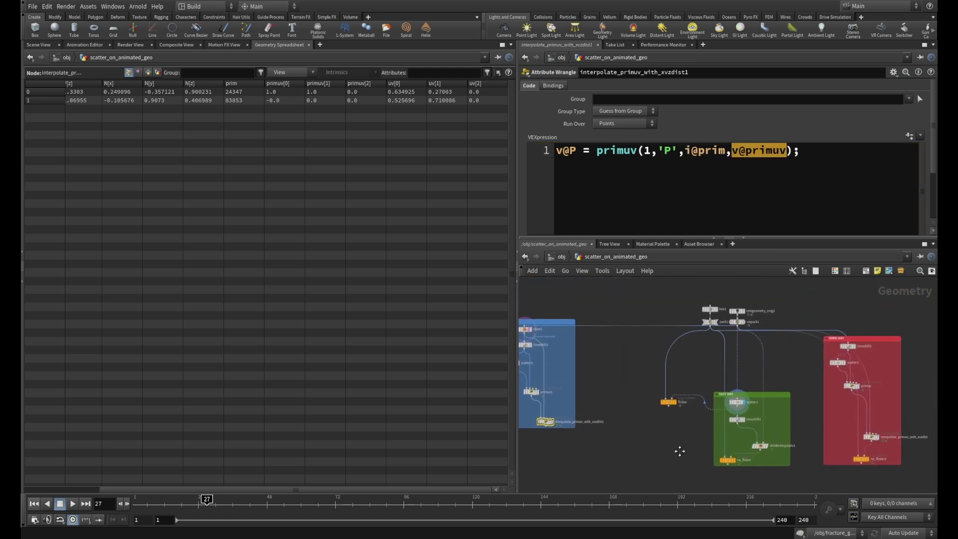
{"action": "scroll", "coordinate": [728, 344], "scroll_direction": "up", "scroll_amount": 5}
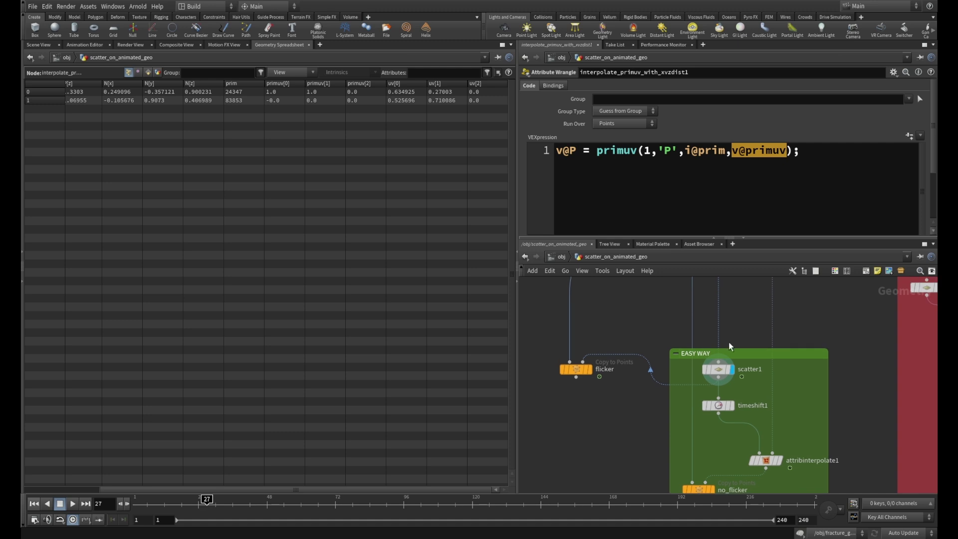
{"action": "left_click", "coordinate": [722, 373]}
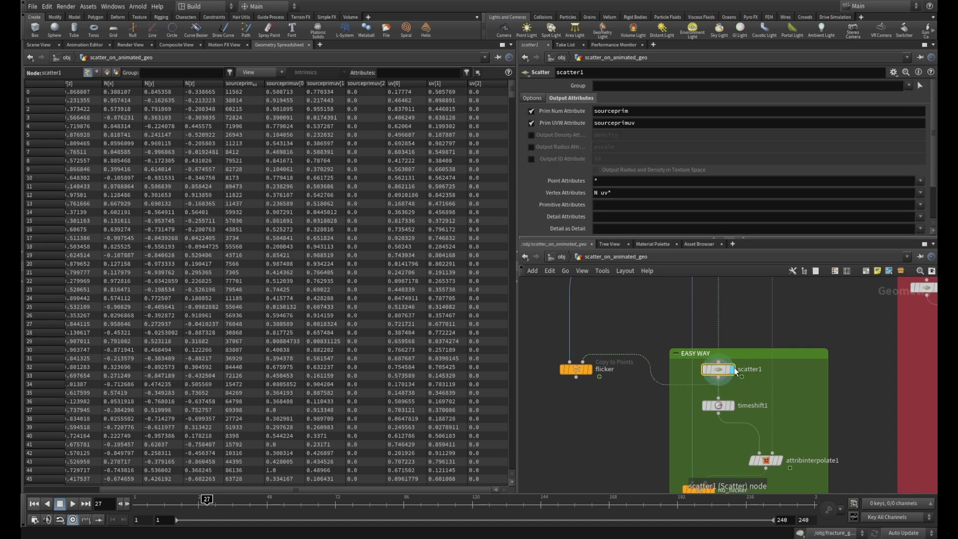
Step: Check the frame setting of timeshift1, and reselect scatter1 to point out its primitive number and UVW outputs
{"action": "left_click", "coordinate": [719, 405]}
{"action": "scroll", "coordinate": [820, 374], "scroll_direction": "down", "scroll_amount": 2}
{"action": "middle_click_drag", "start_coordinate": [821, 374], "coordinate": [820, 352]}
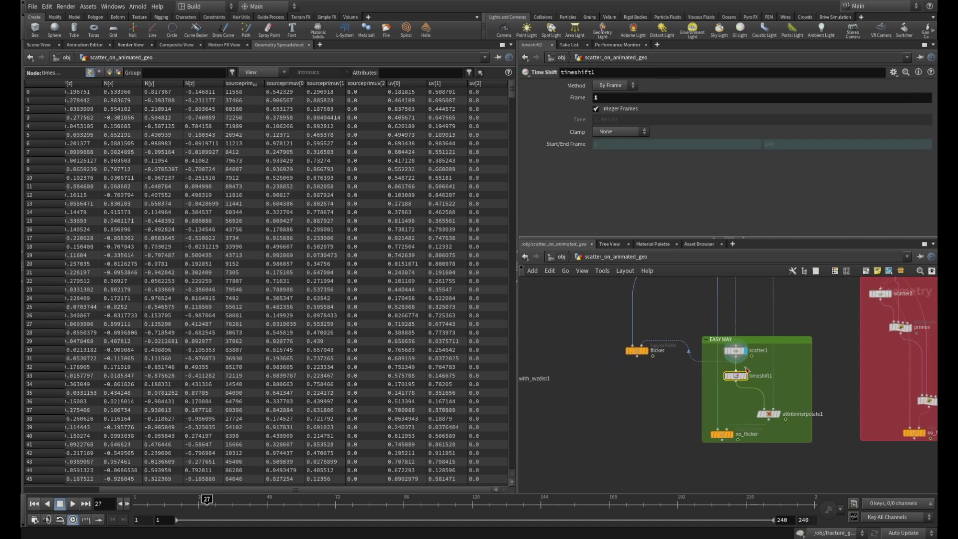
{"action": "left_click", "coordinate": [738, 351]}
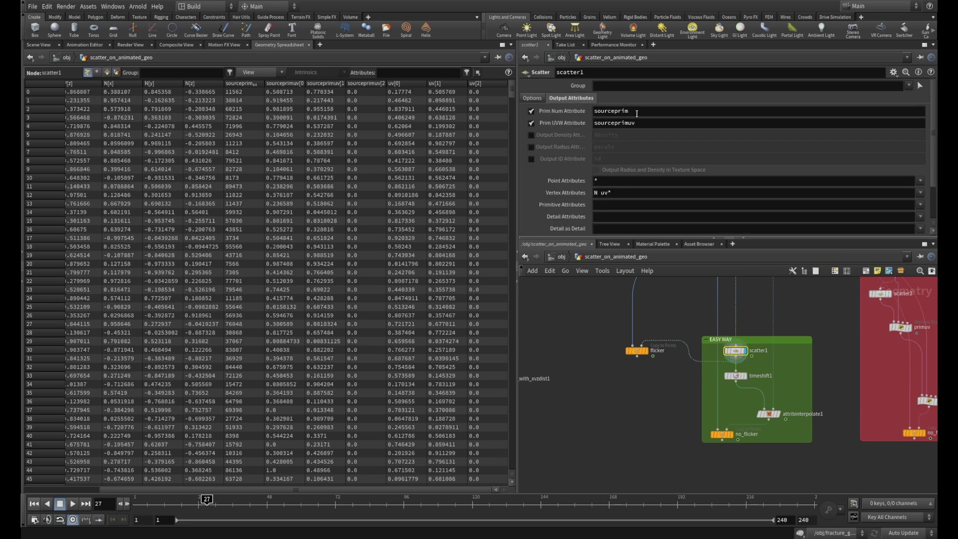
Step: Display the timeshift1 node in the EASY WAY box with its frame parameters shown
{"action": "middle_click_drag", "start_coordinate": [822, 388], "coordinate": [818, 351]}
{"action": "scroll", "coordinate": [818, 351], "scroll_direction": "up", "scroll_amount": 2}
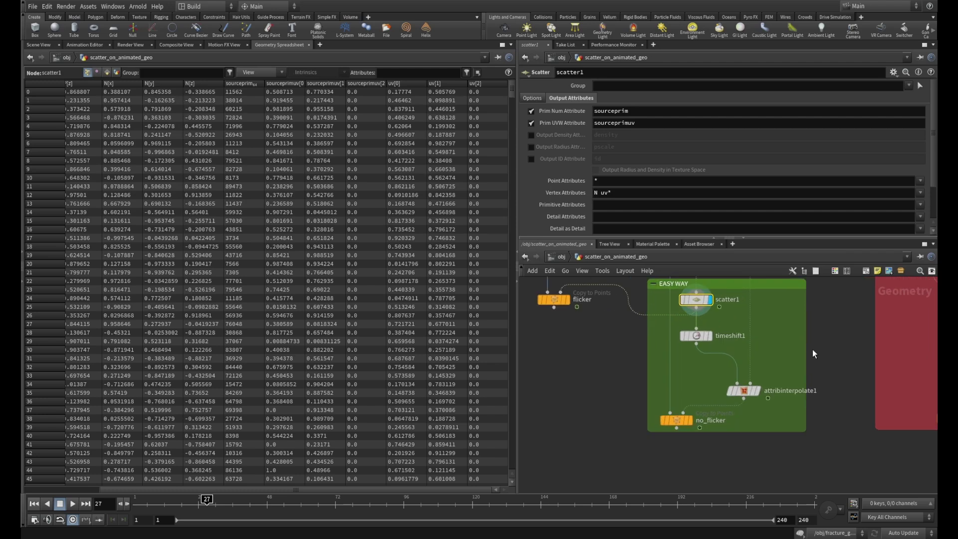
{"action": "mouse_move", "coordinate": [781, 320]}
{"action": "middle_mouse_down"}
{"action": "mouse_move", "coordinate": [783, 347]}
{"action": "mouse_move", "coordinate": [789, 334]}
{"action": "middle_mouse_up"}
{"action": "left_click", "coordinate": [701, 363]}
{"action": "scroll", "coordinate": [777, 331], "scroll_direction": "up", "scroll_amount": 1}
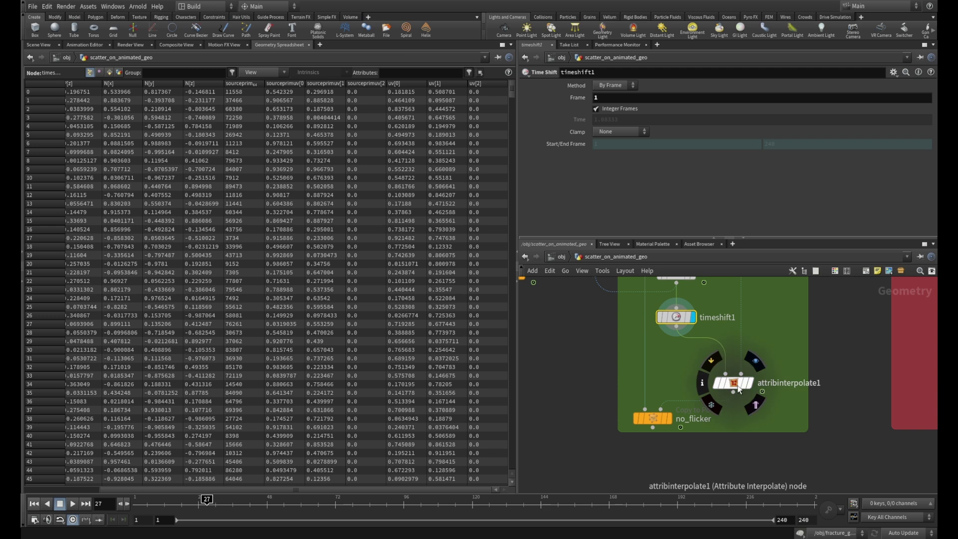
Step: Display the attribinterpolate1 node and review its interpolation settings
{"action": "left_click", "coordinate": [726, 381]}
{"action": "scroll", "coordinate": [765, 352], "scroll_direction": "down", "scroll_amount": 2}
{"action": "mouse_move", "coordinate": [768, 356]}
{"action": "middle_mouse_down"}
{"action": "mouse_move", "coordinate": [774, 481]}
{"action": "mouse_move", "coordinate": [776, 366]}
{"action": "middle_mouse_up"}
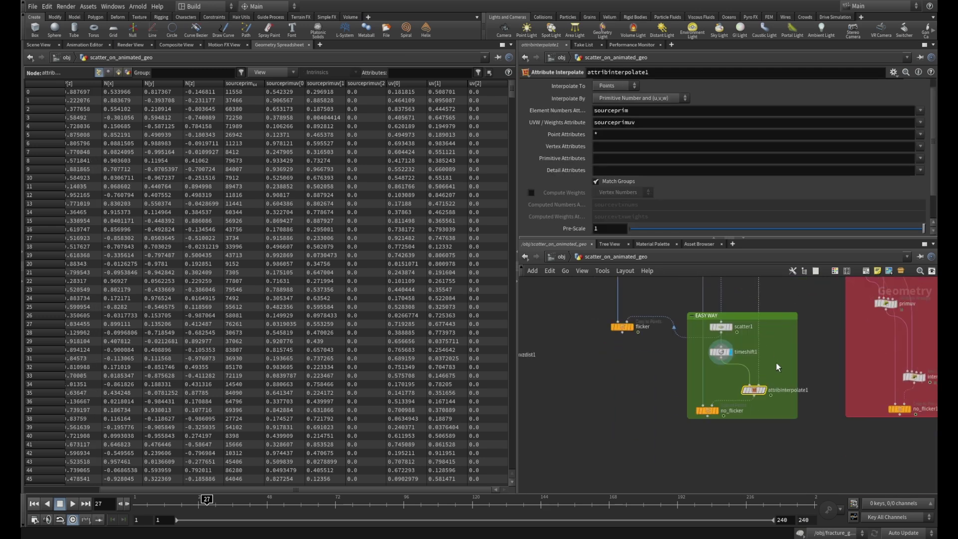
{"action": "scroll", "coordinate": [776, 366], "scroll_direction": "up", "scroll_amount": 4}
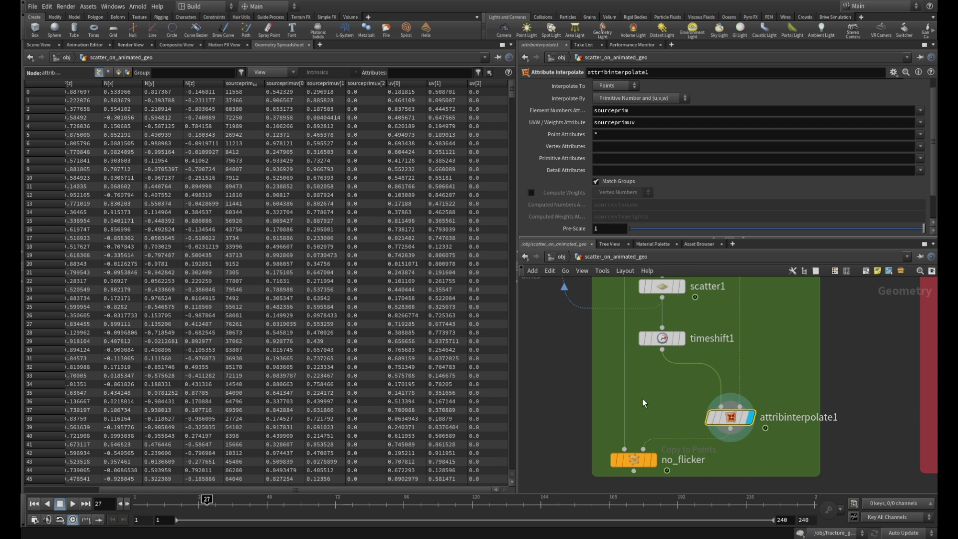
Step: Display the no_flicker copy node in the 3D scene view with the whole character visible and play the animation
{"action": "left_click", "coordinate": [655, 461]}
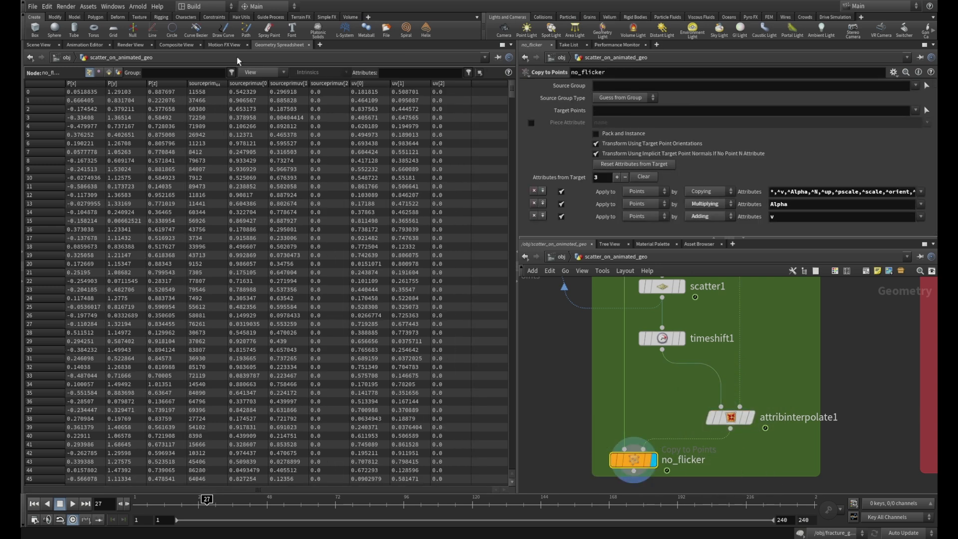
{"action": "left_click", "coordinate": [40, 48]}
{"action": "scroll", "coordinate": [367, 242], "scroll_direction": "down", "scroll_amount": 2}
{"action": "left_click_drag", "start_coordinate": [386, 225], "coordinate": [346, 228]}
{"action": "left_click", "coordinate": [72, 504]}
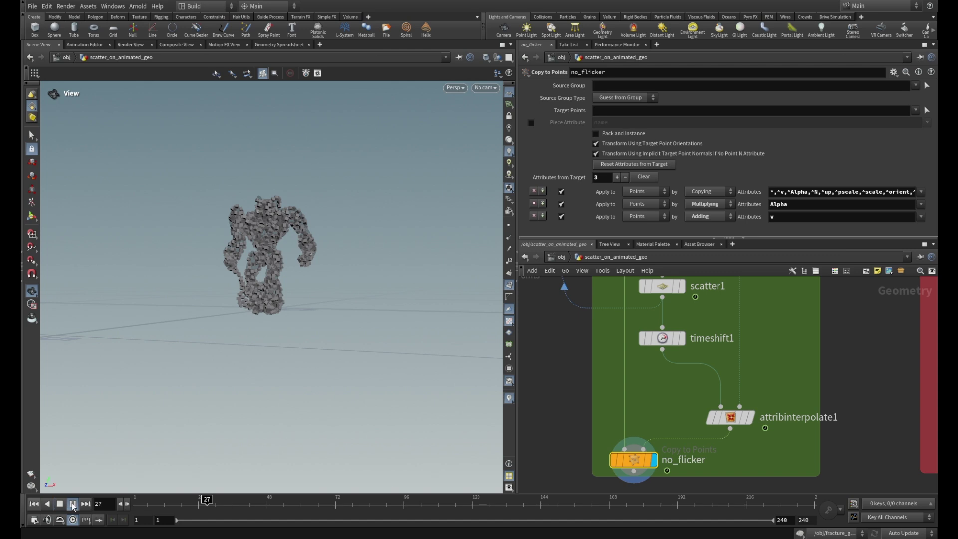